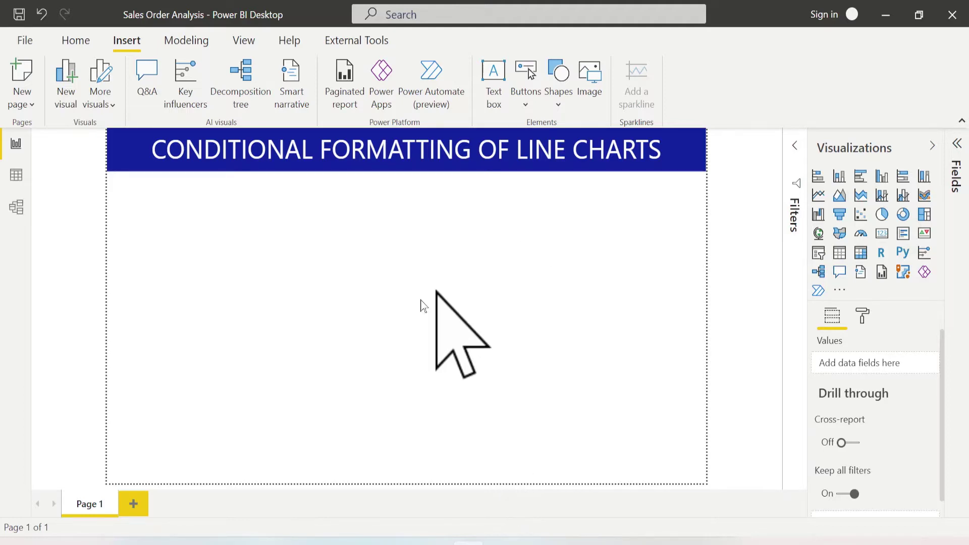
Add a new report page and place an enlarged blank line chart near the middle of its canvas
click(130, 505)
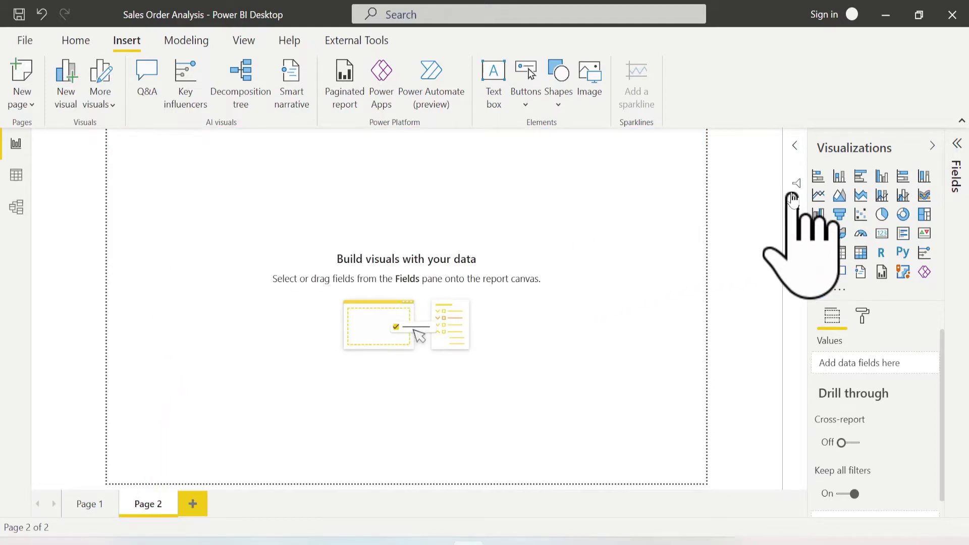
click(819, 197)
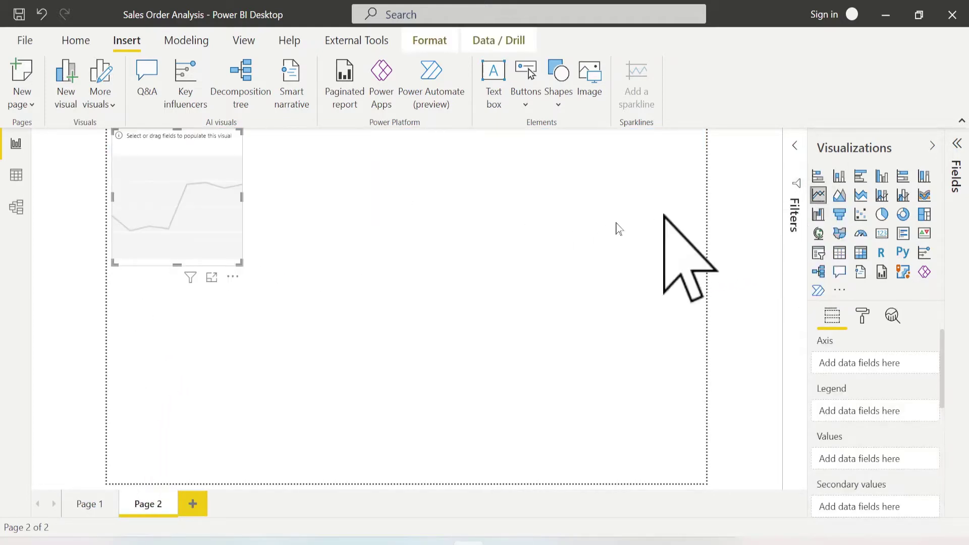
drag(238, 262, 503, 324)
drag(465, 292, 587, 341)
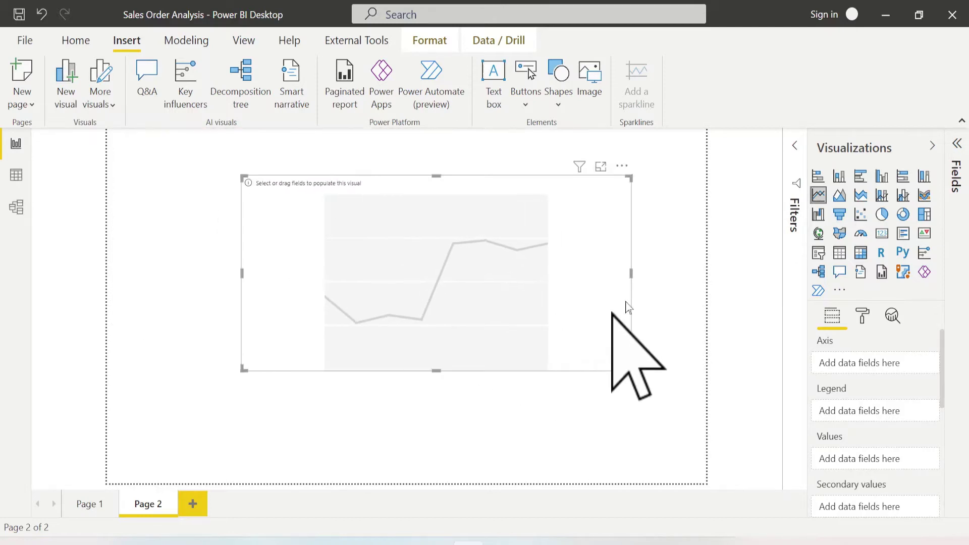
Plot the Sales measure from fOrder by Month from dCalendar in the line chart and enlarge the visual
click(961, 144)
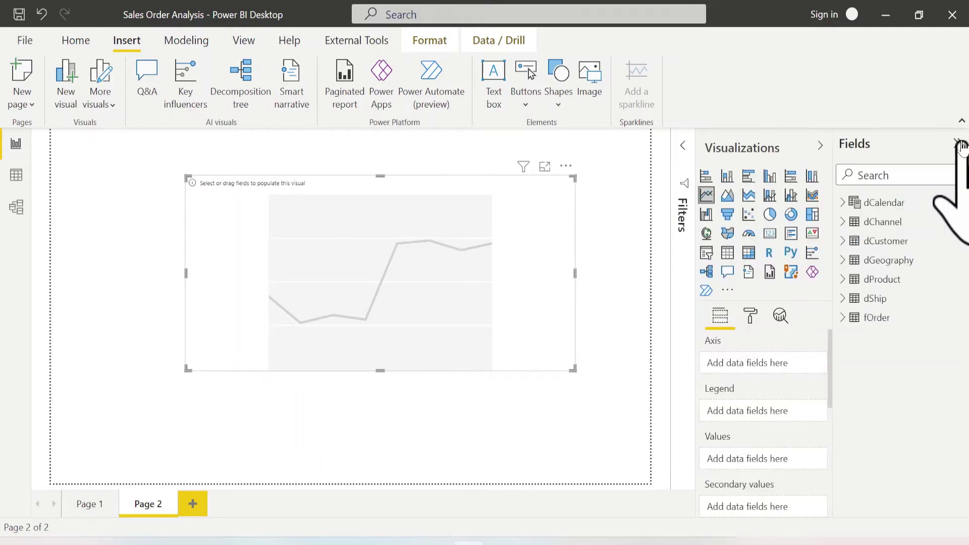
click(843, 319)
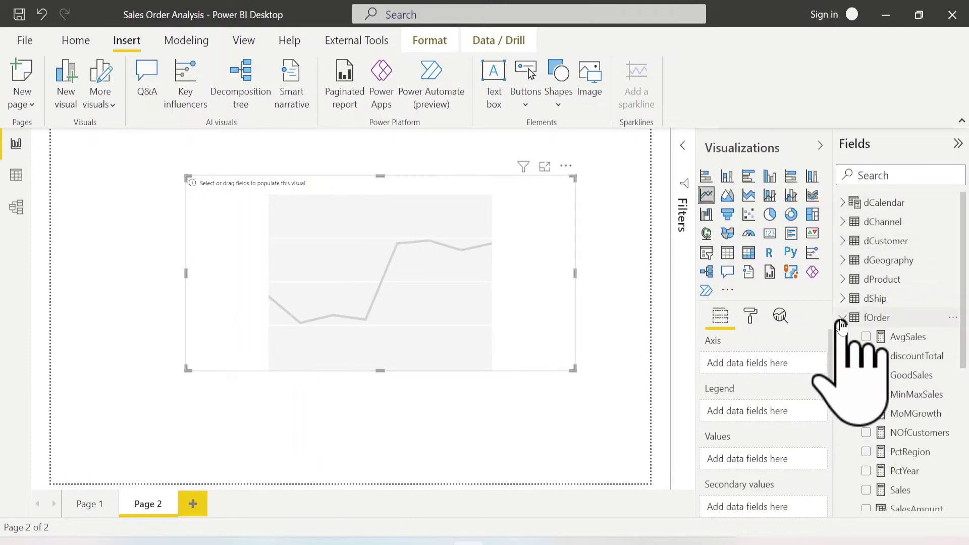
click(866, 491)
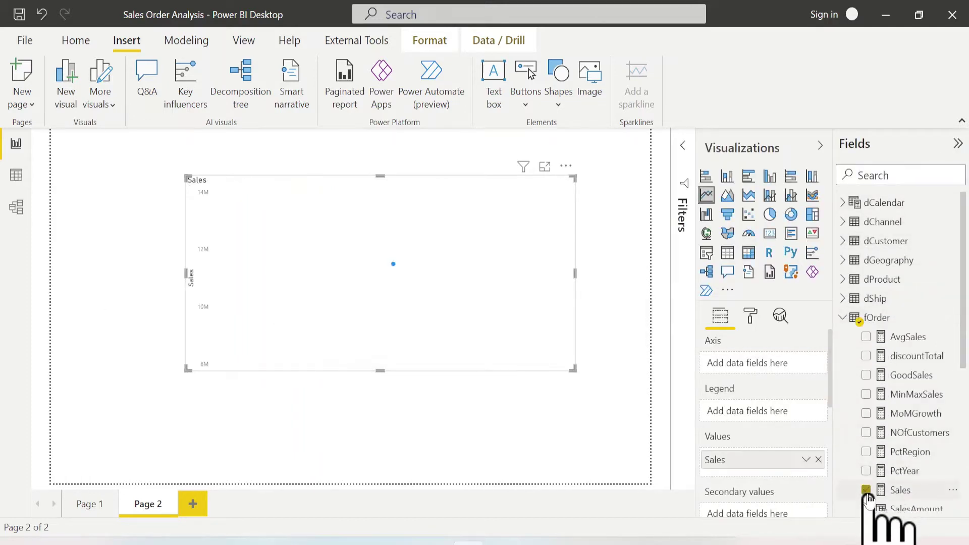
click(842, 205)
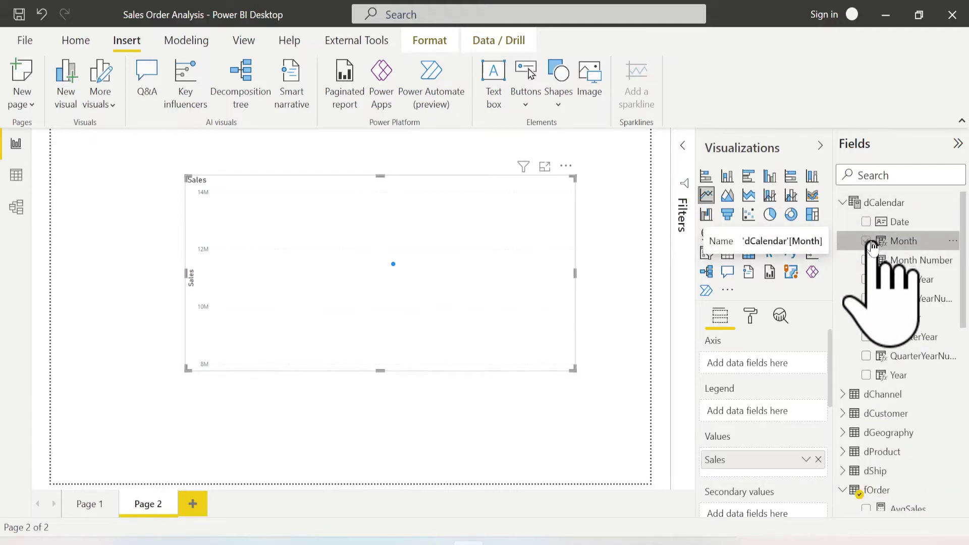
click(867, 241)
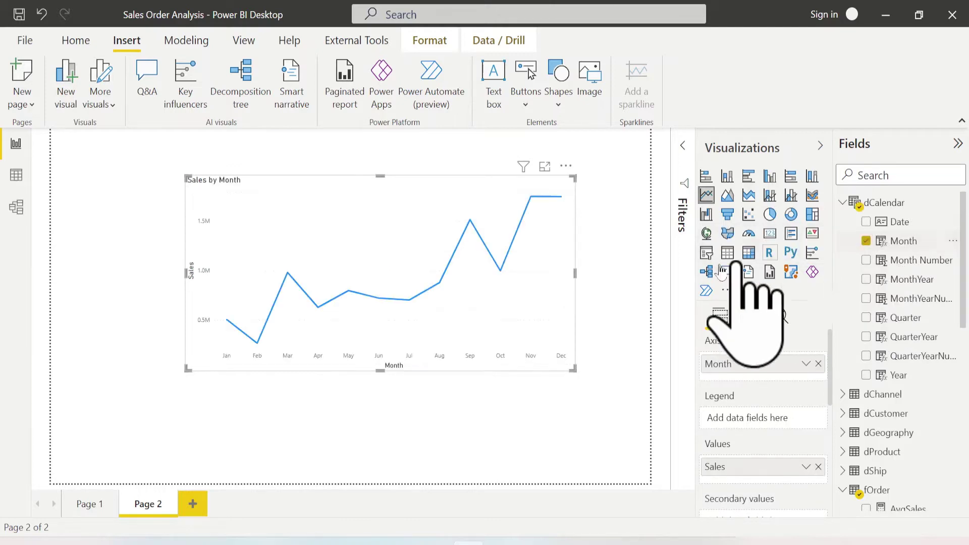
drag(564, 367, 591, 390)
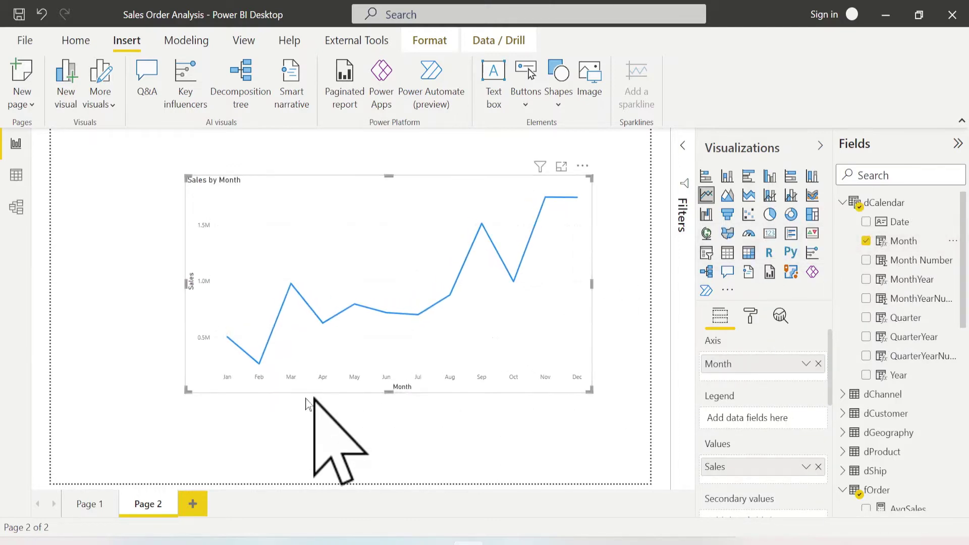
drag(186, 390, 119, 405)
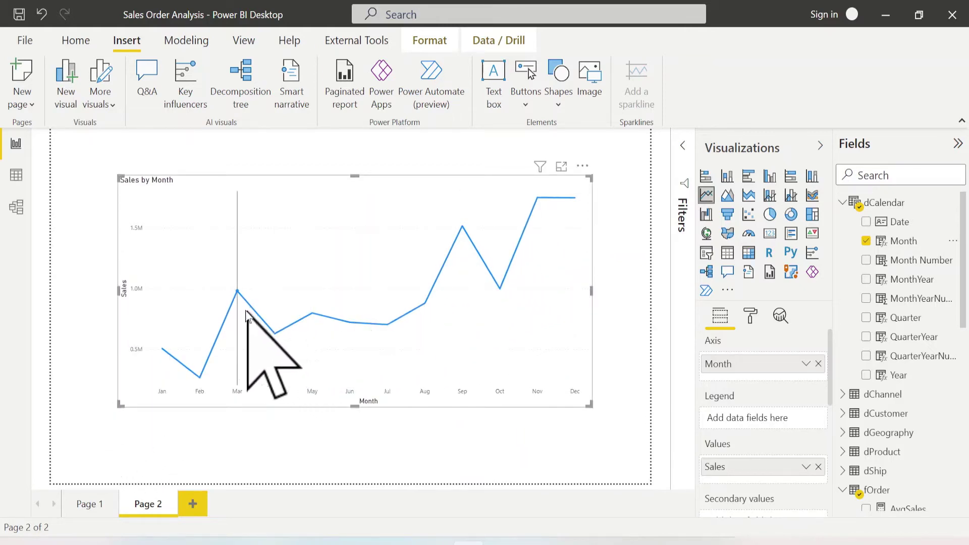
Examine the line chart's monthly sales peaks and its data color formatting options
mouse_move(237, 294)
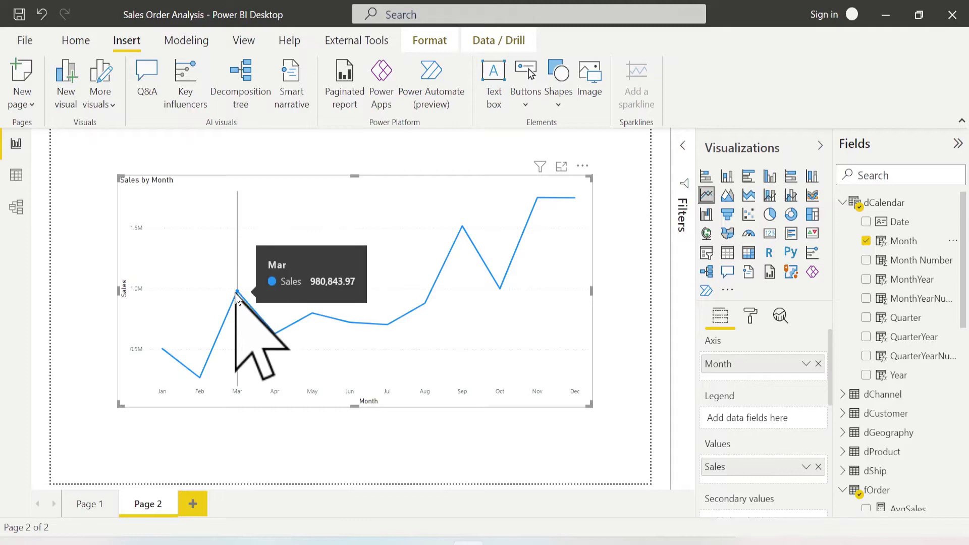
mouse_move(462, 227)
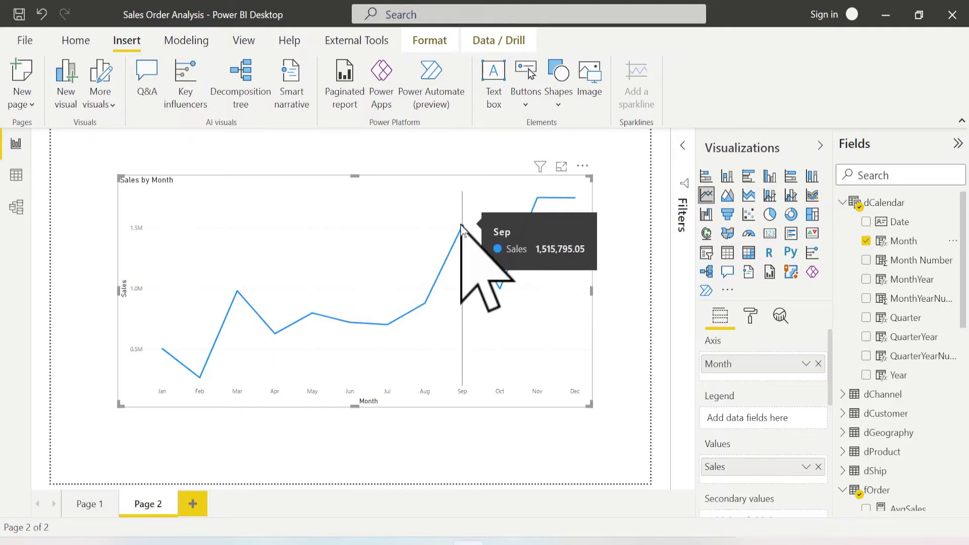
mouse_move(538, 200)
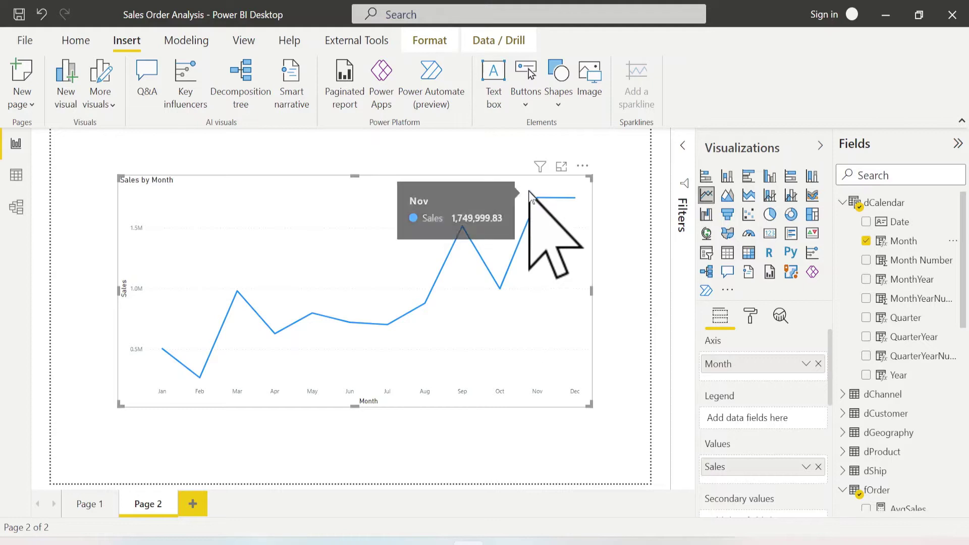
click(749, 319)
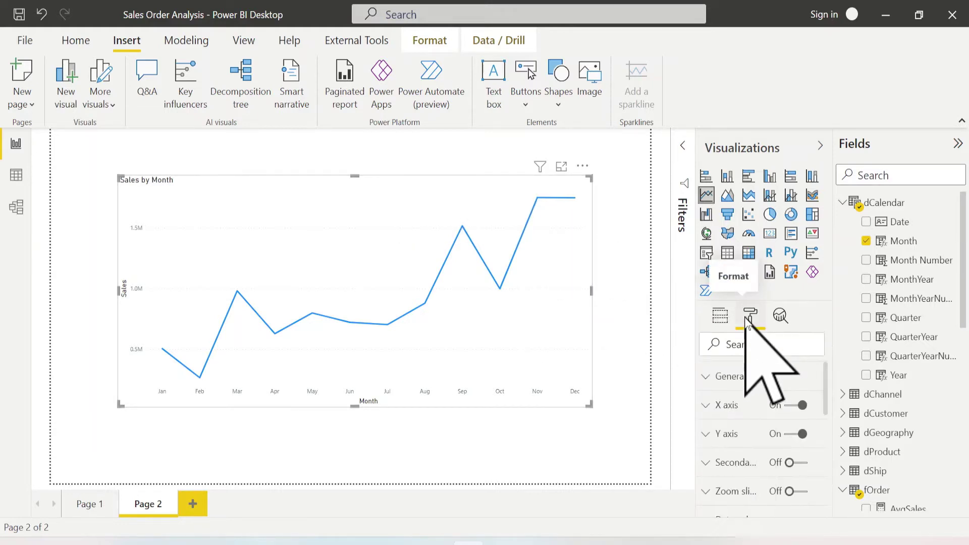
scroll(747, 435, down, 3)
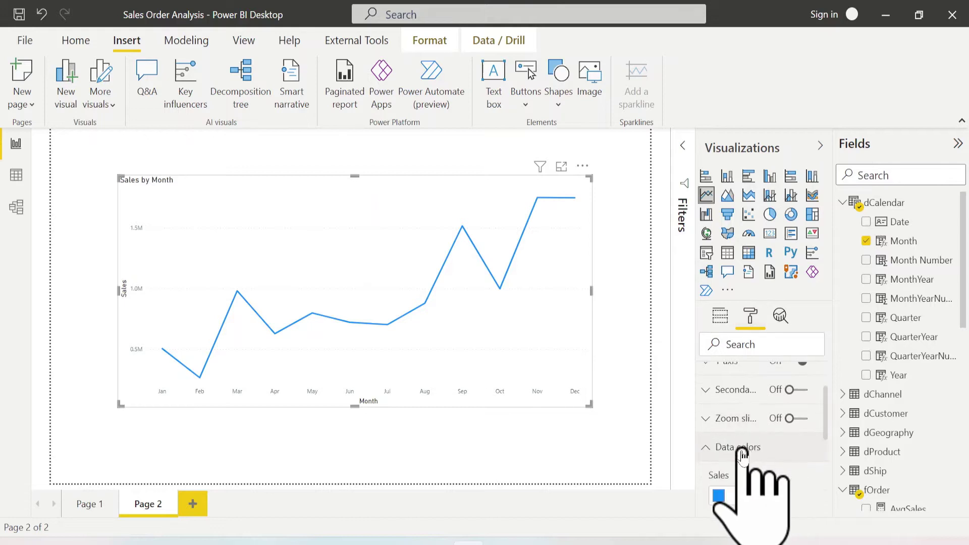
scroll(757, 484, down, 1)
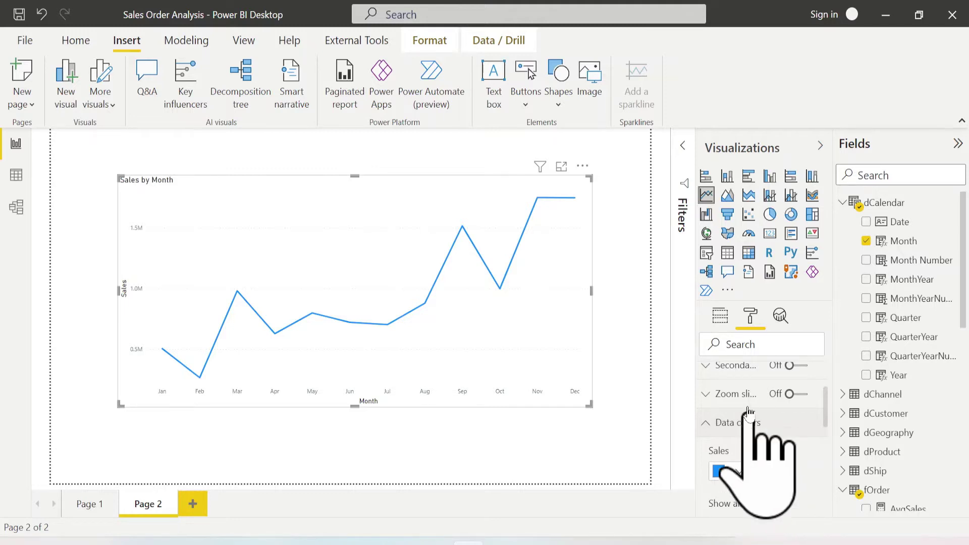
Convert the line chart to a clustered column chart and view the conditional formatting options for its default color
click(771, 176)
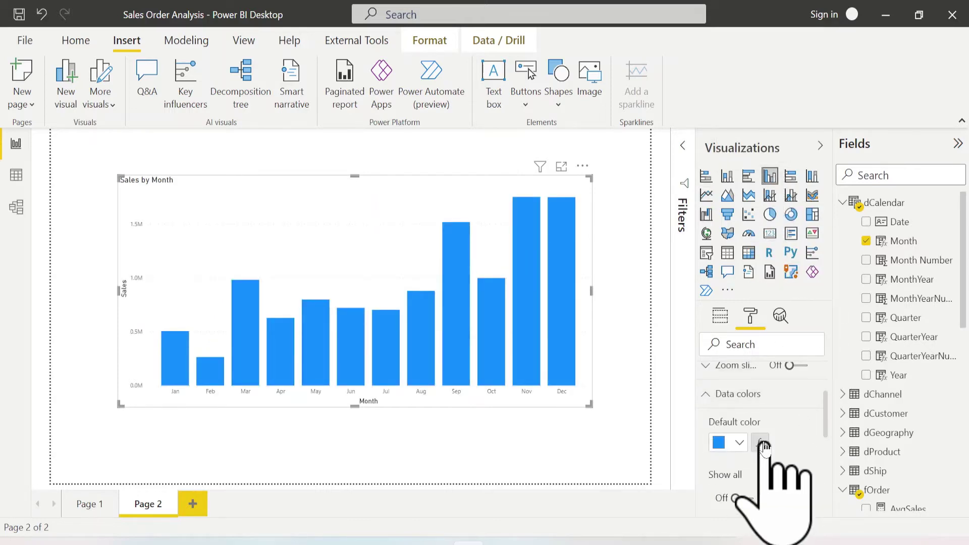
click(763, 444)
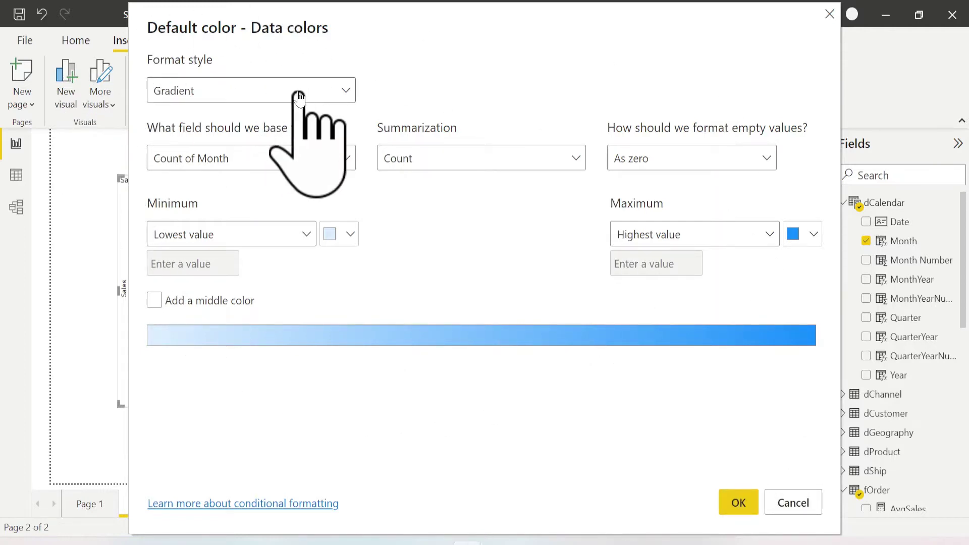
click(830, 14)
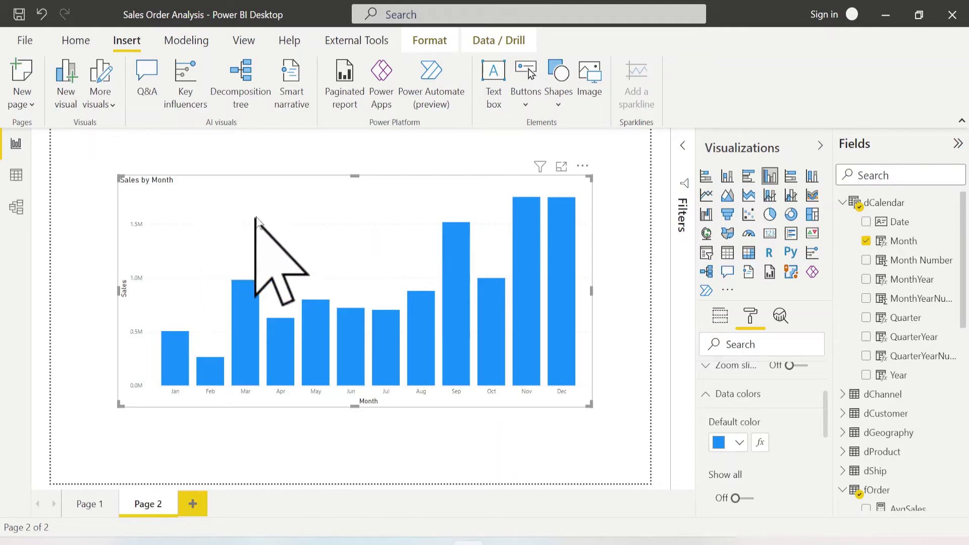
Base the conditional formatting of the columns' default color on the Sales measure from fOrder
click(762, 442)
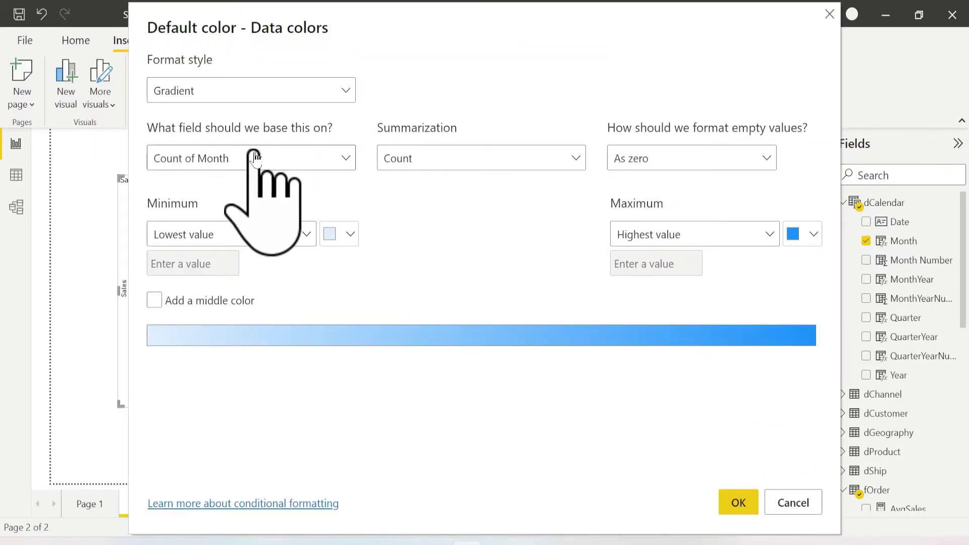
click(301, 160)
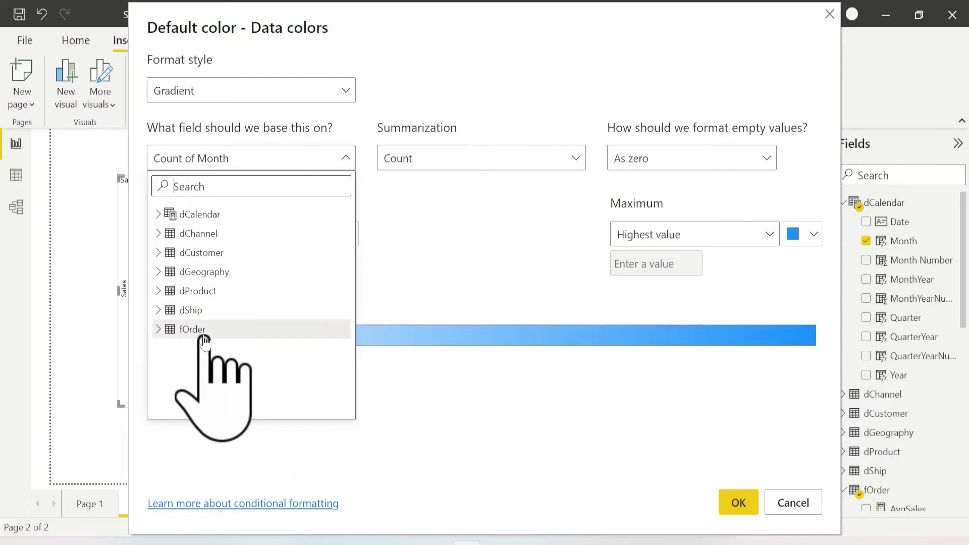
click(158, 331)
scroll(172, 333, down, 3)
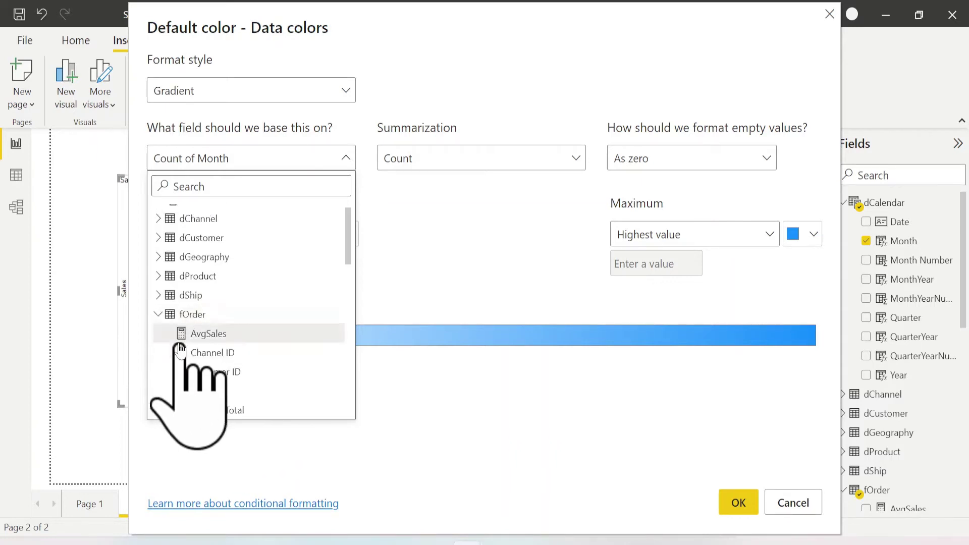
scroll(183, 349, down, 5)
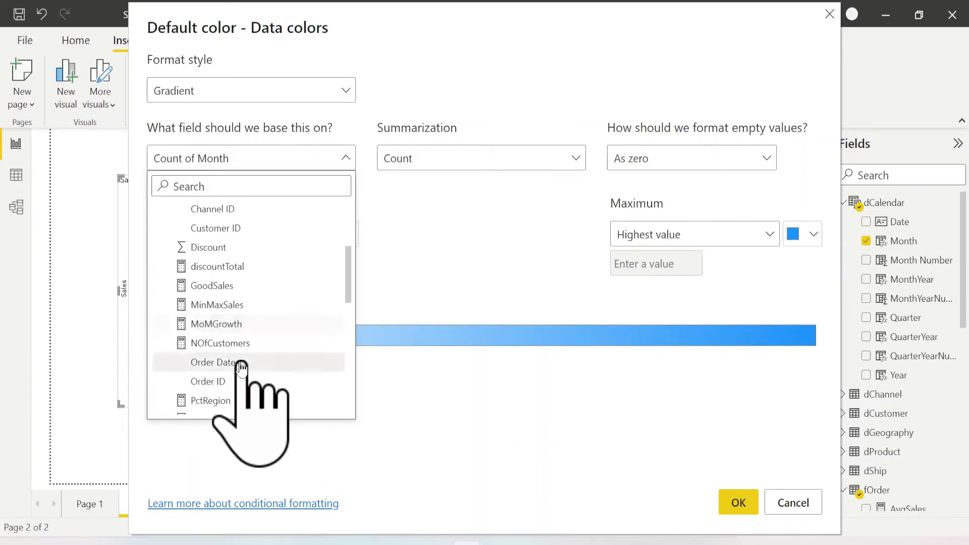
scroll(236, 372, down, 3)
click(236, 360)
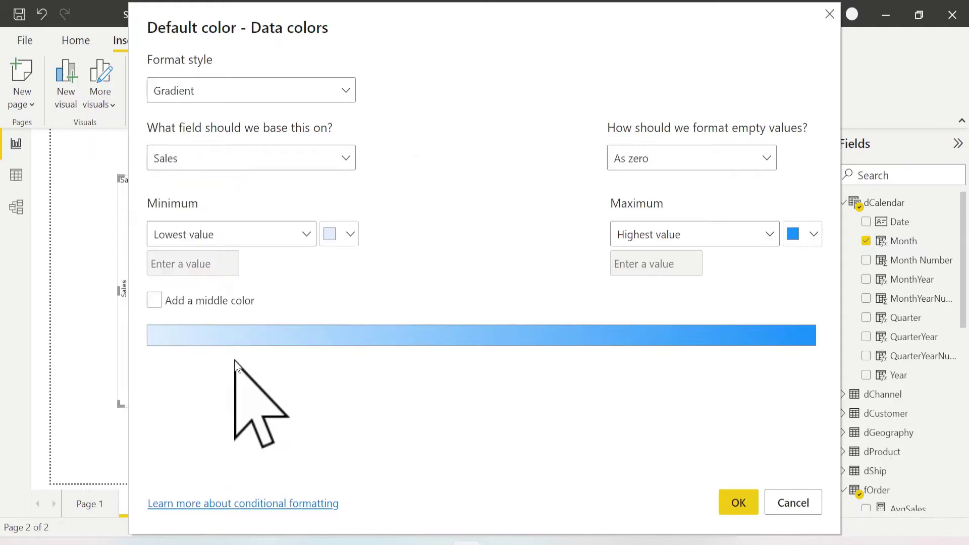
Set the format style to Rules and color values >= 0 and < 850000, both as numbers, blue
click(255, 95)
click(254, 143)
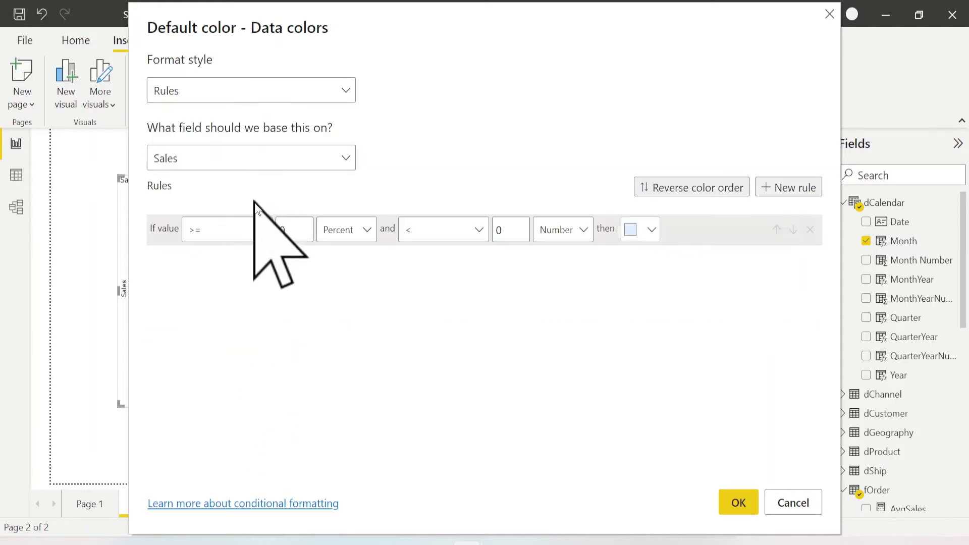
click(344, 230)
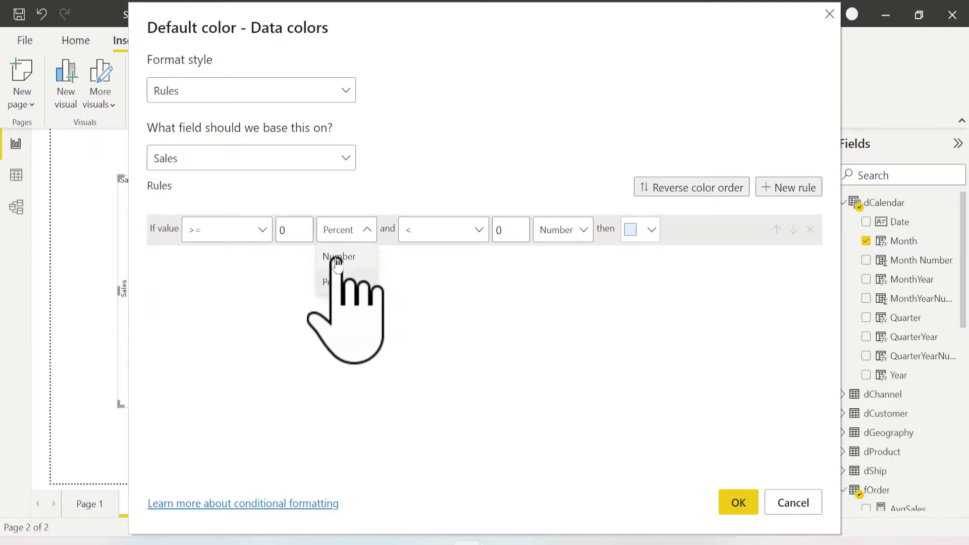
click(336, 255)
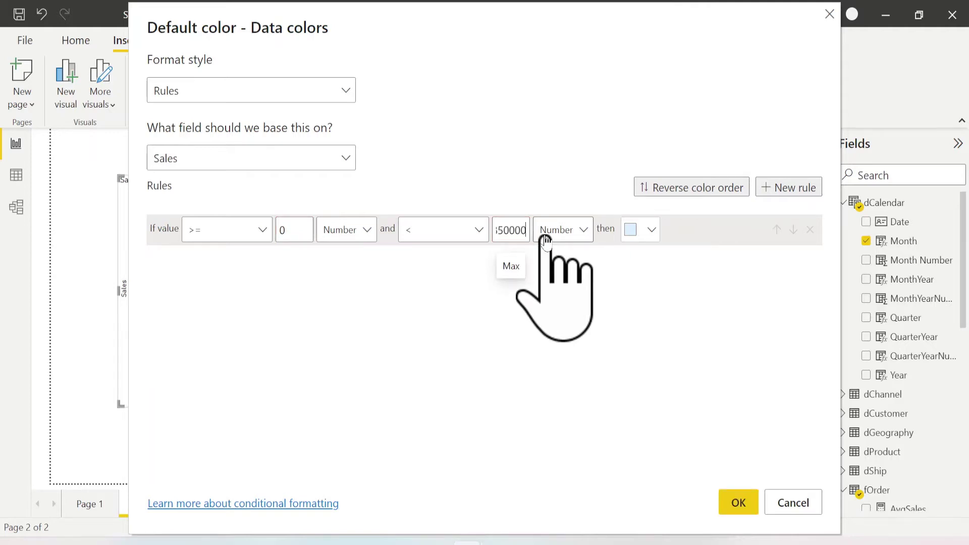
click(651, 230)
click(585, 261)
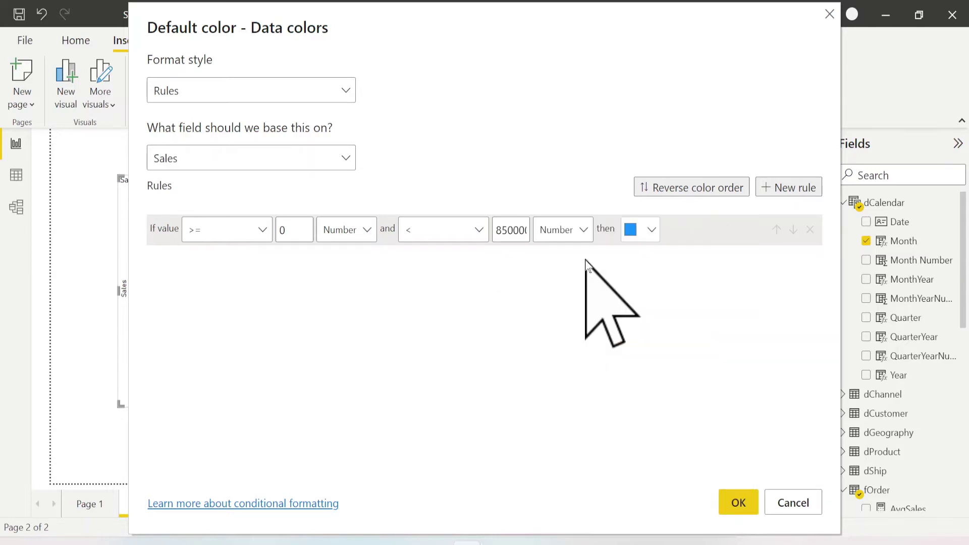
Add a second rule for values >= 850000 as a number and below a higher upper limit
click(795, 188)
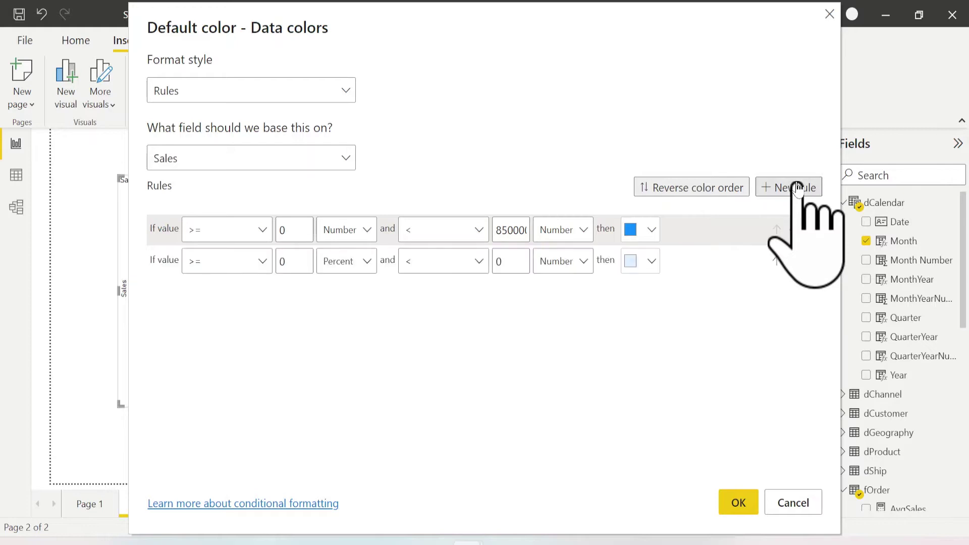
click(309, 266)
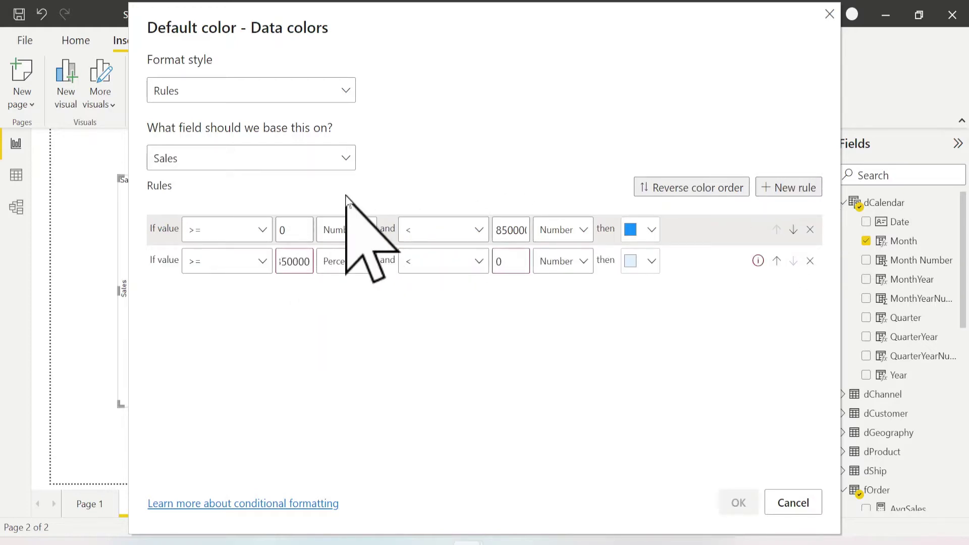
click(348, 261)
click(352, 284)
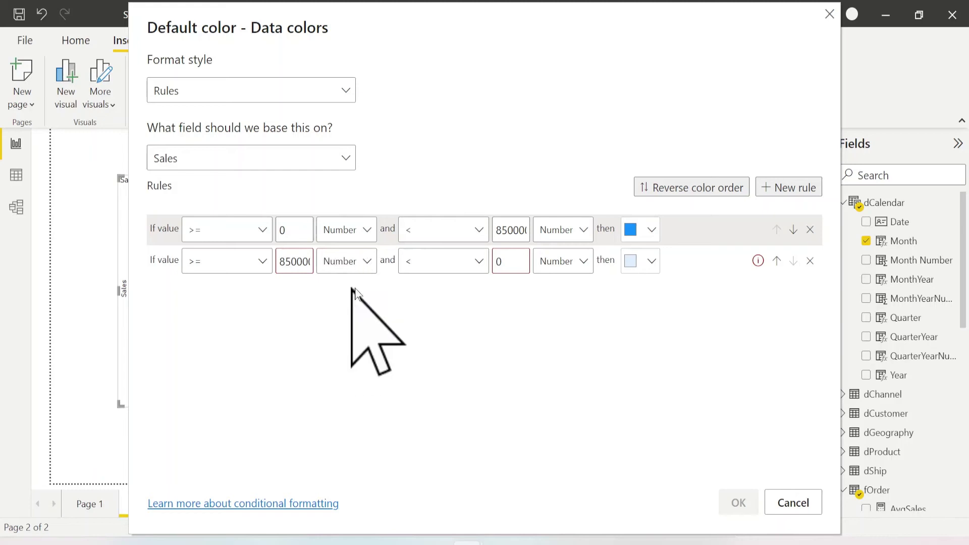
click(502, 261)
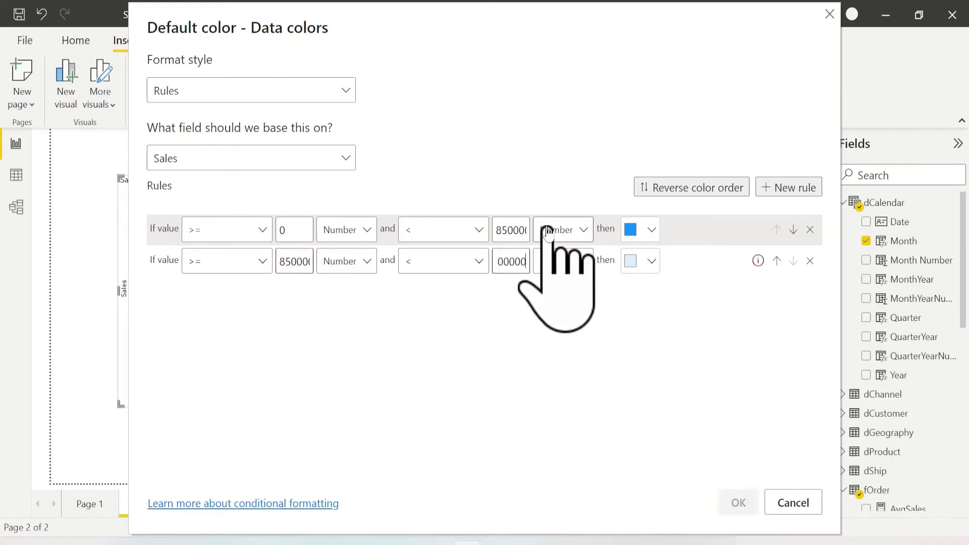
Give the second rule the custom bright green color #2FE822
click(664, 260)
click(641, 263)
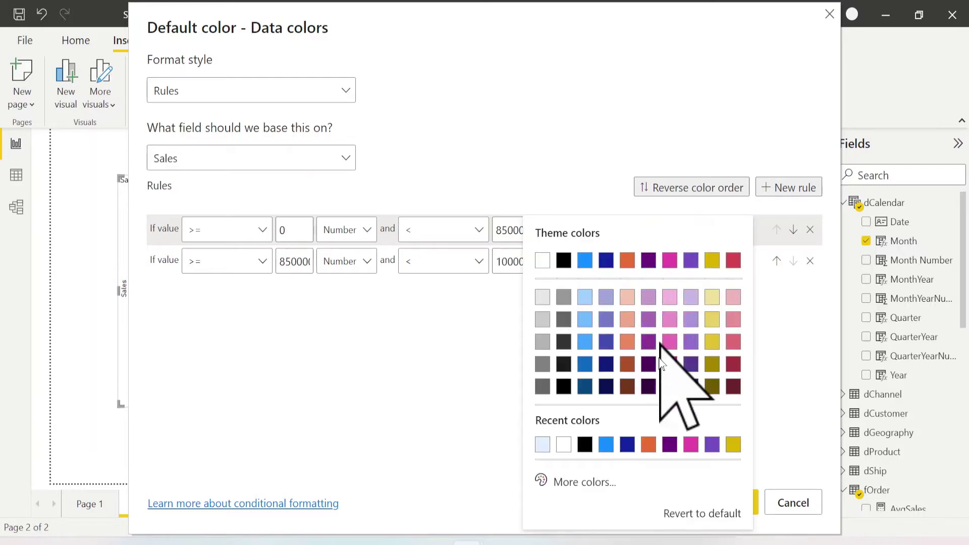
click(595, 482)
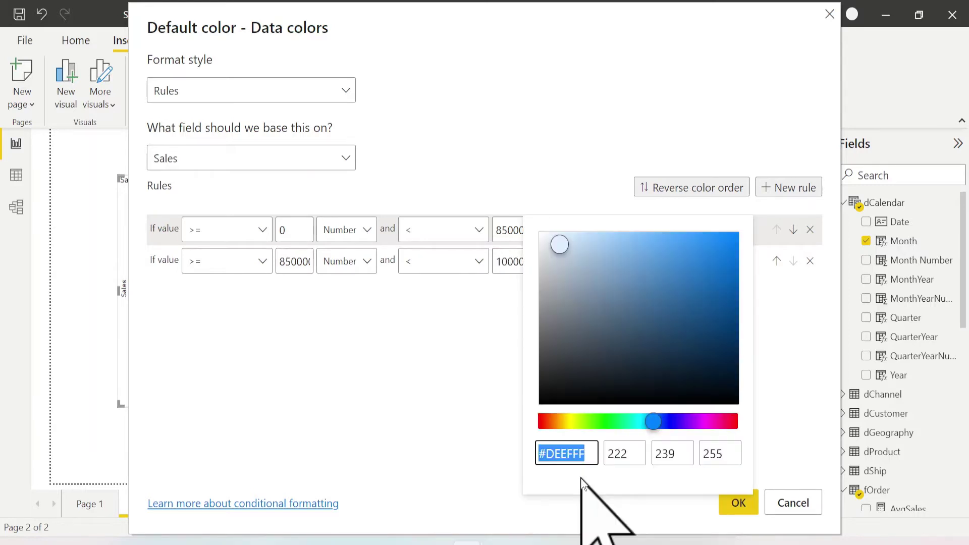
click(603, 421)
click(705, 256)
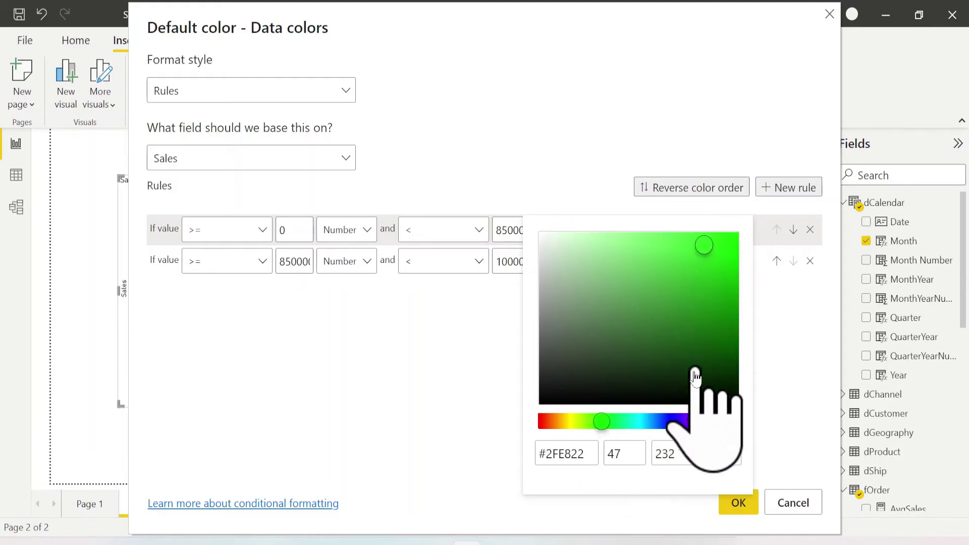
Apply the data color rules and convert the column chart to a line chart
click(437, 399)
click(737, 503)
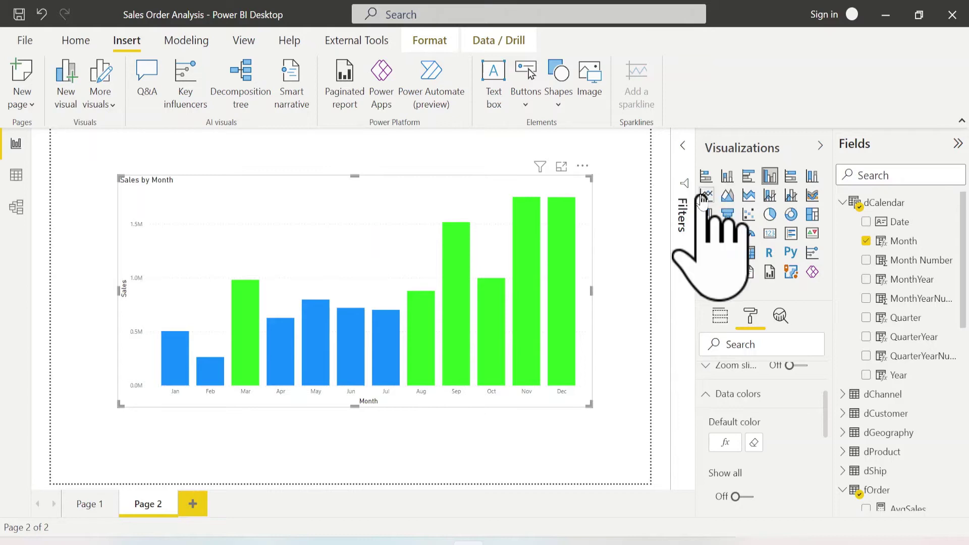
click(706, 195)
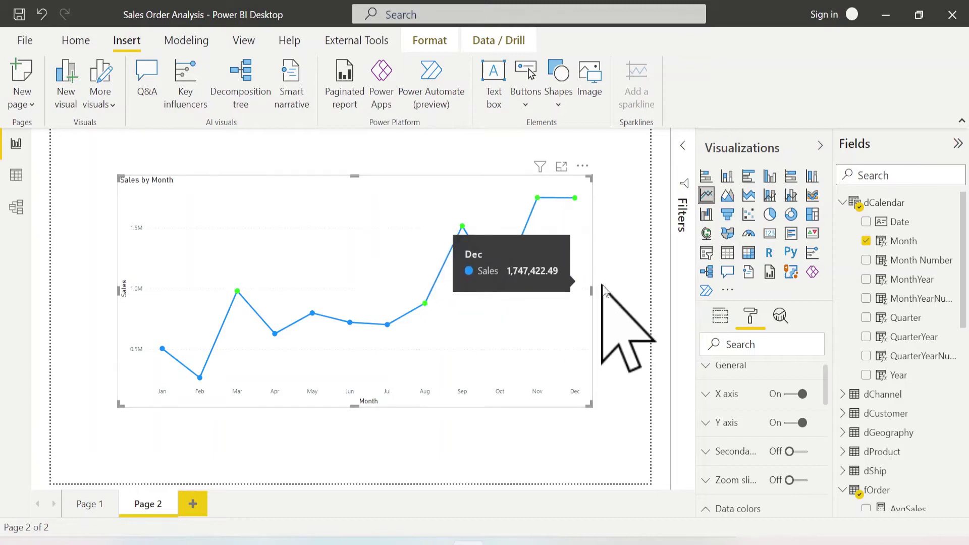
Set the Sales data color of the line chart to the medium gray from the recent colors
scroll(782, 462, down, 5)
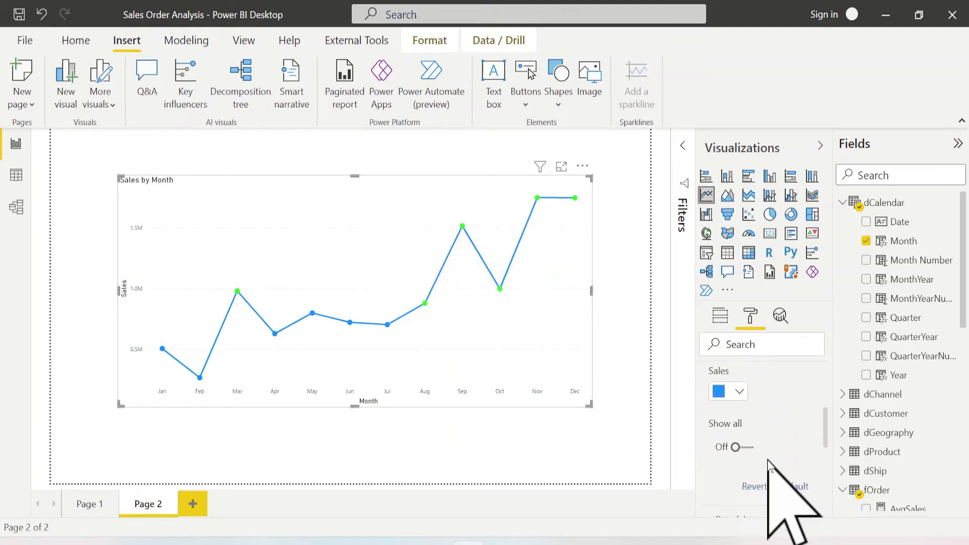
scroll(769, 465, down, 3)
scroll(786, 484, up, 5)
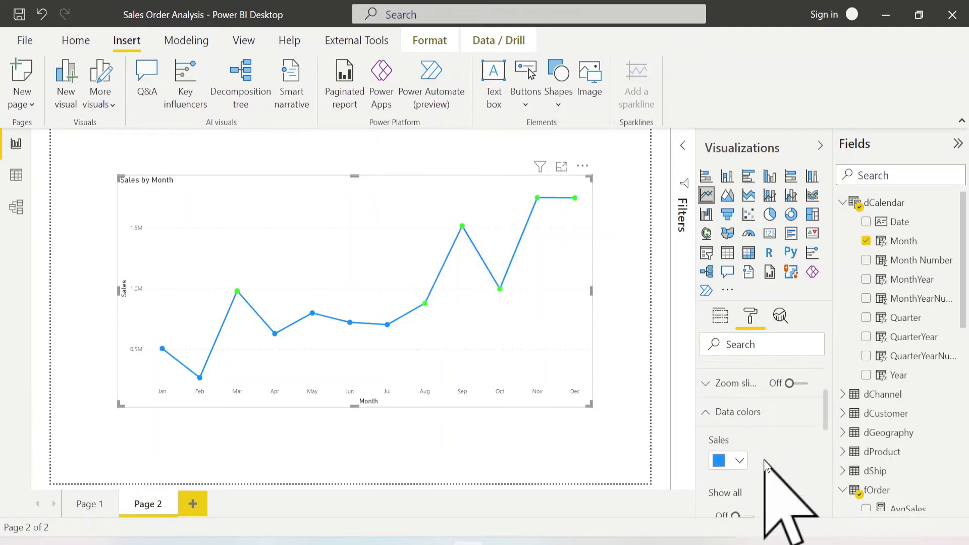
click(737, 486)
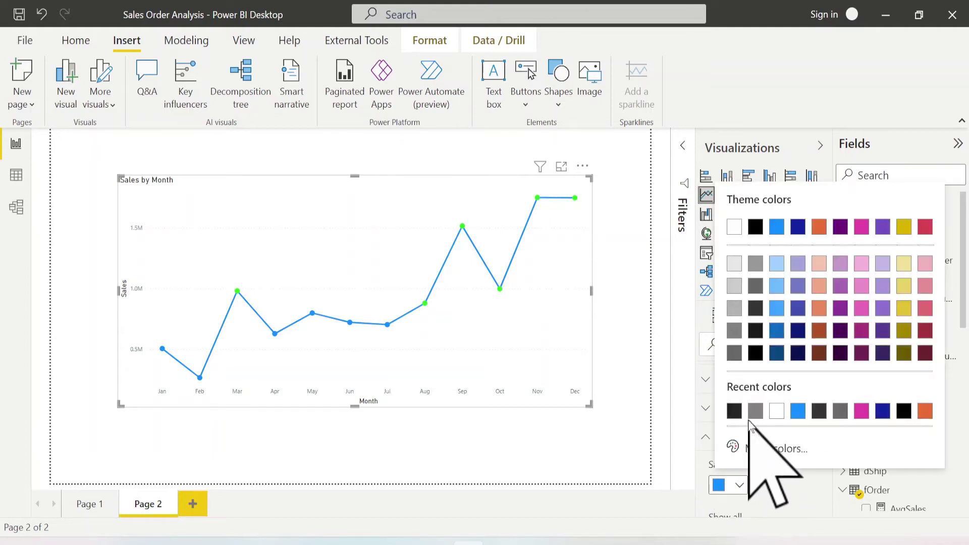
click(754, 412)
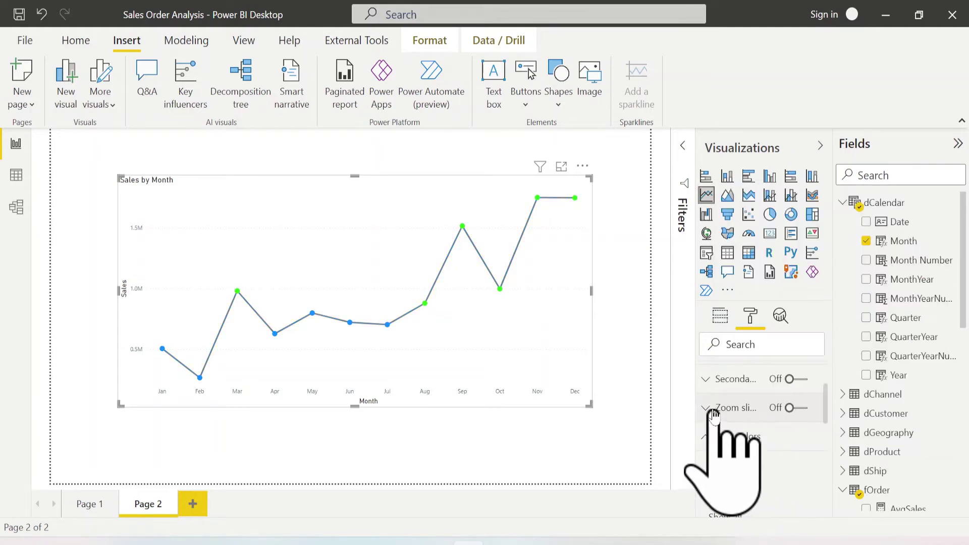
Set the line's stroke width to 3 and its line style to Dashed, then deselect the chart
scroll(818, 391, down, 1)
click(762, 419)
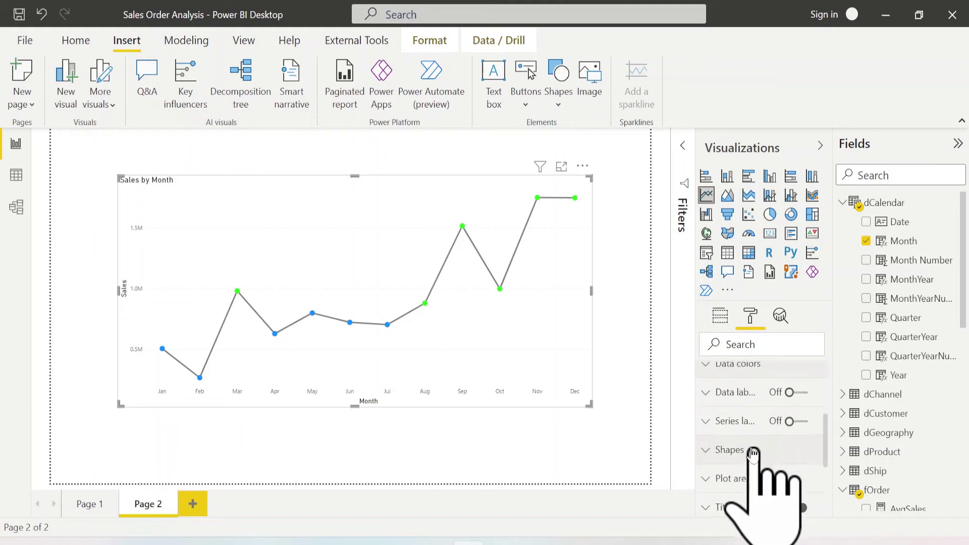
click(757, 499)
scroll(747, 459, down, 3)
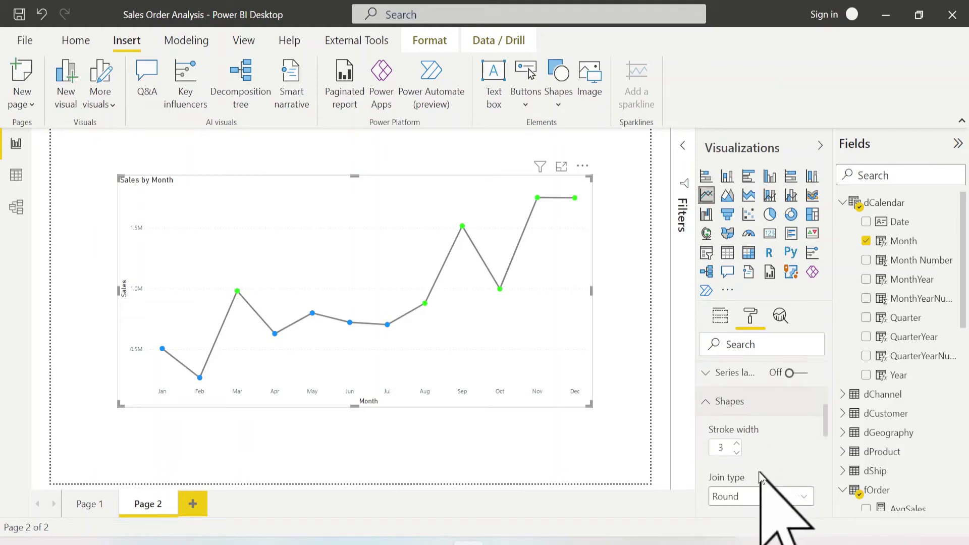
click(738, 454)
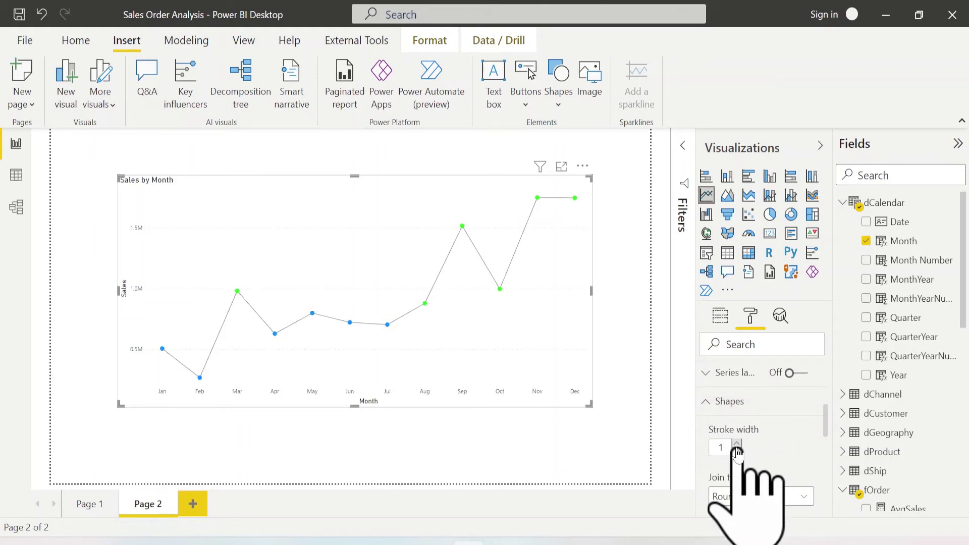
click(737, 447)
scroll(799, 492, down, 4)
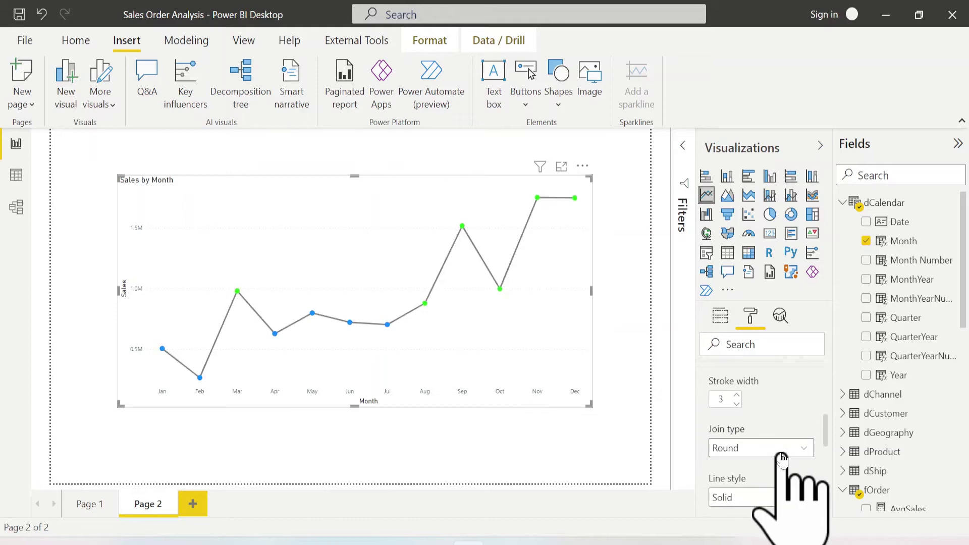
click(779, 449)
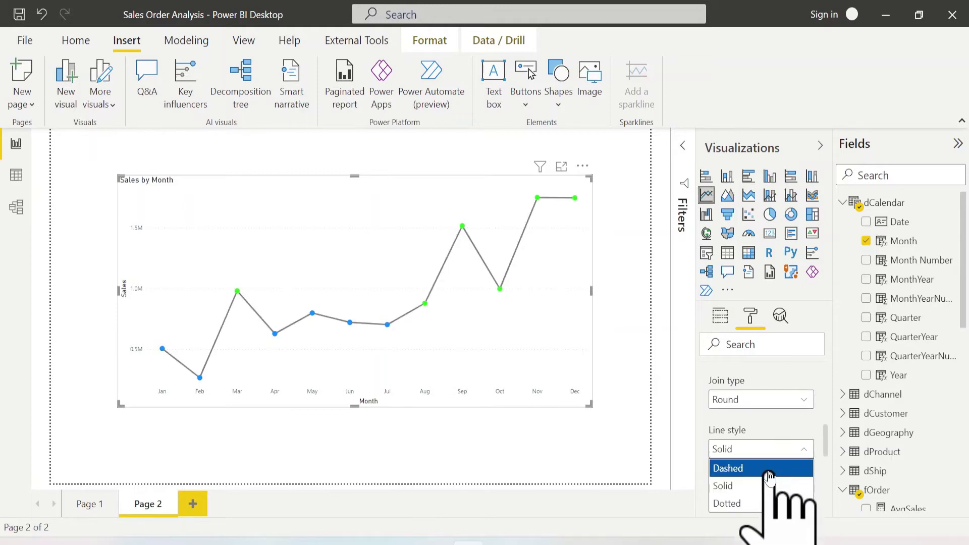
click(769, 469)
click(651, 401)
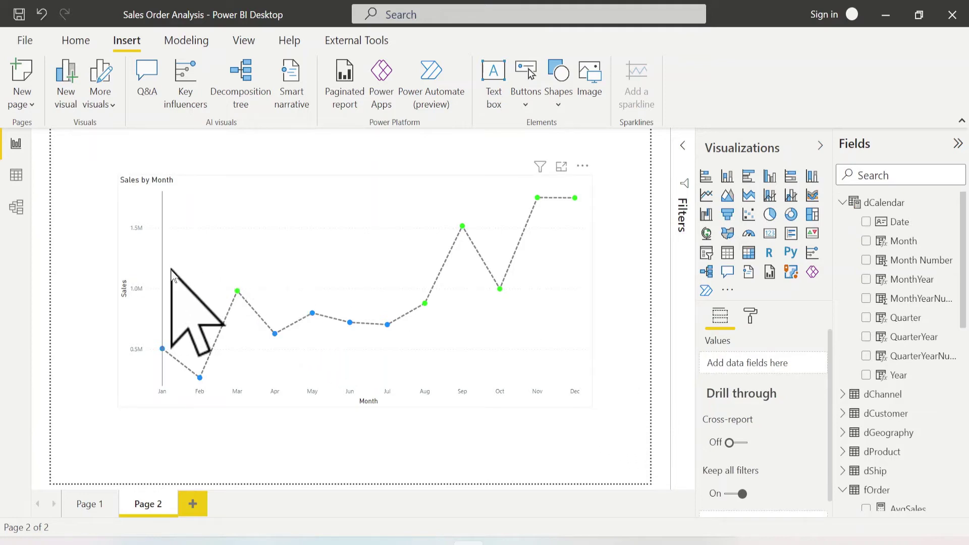
Split the Sales by Month line chart into small multiples by State from dGeography and enlarge the visual slightly
mouse_move(278, 299)
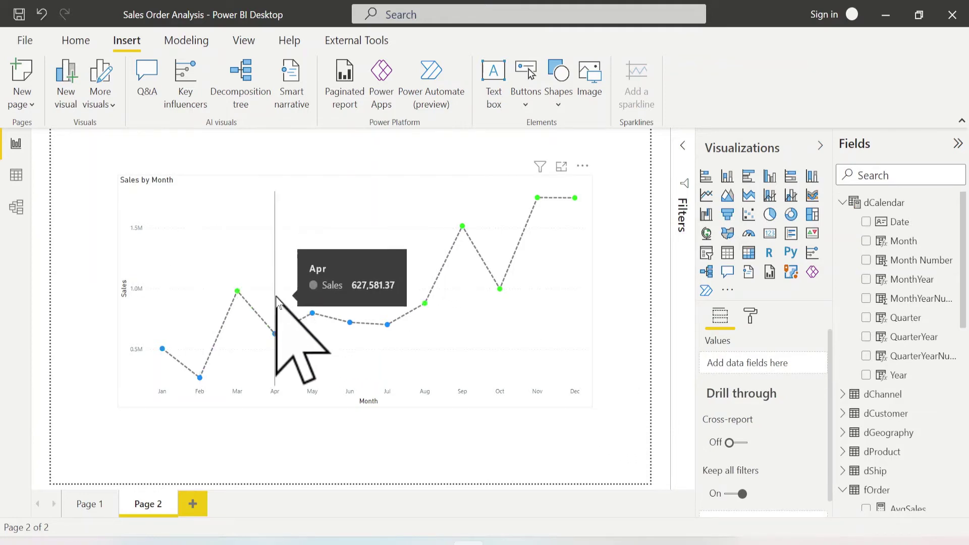
mouse_move(335, 352)
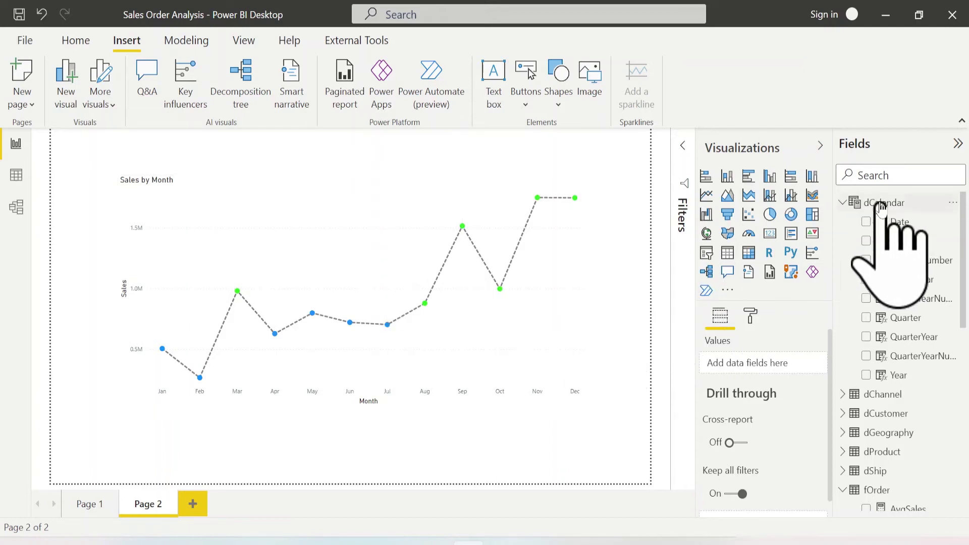
click(751, 317)
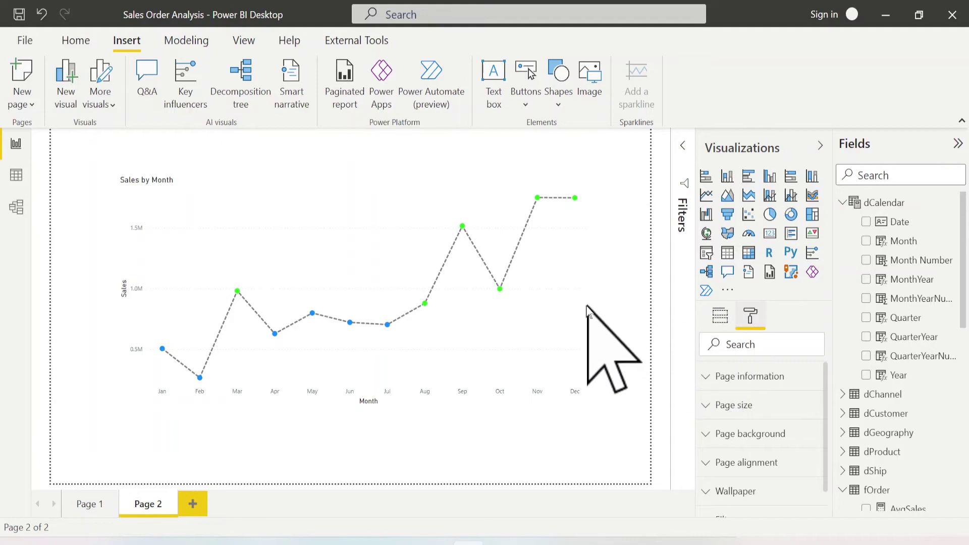
click(570, 306)
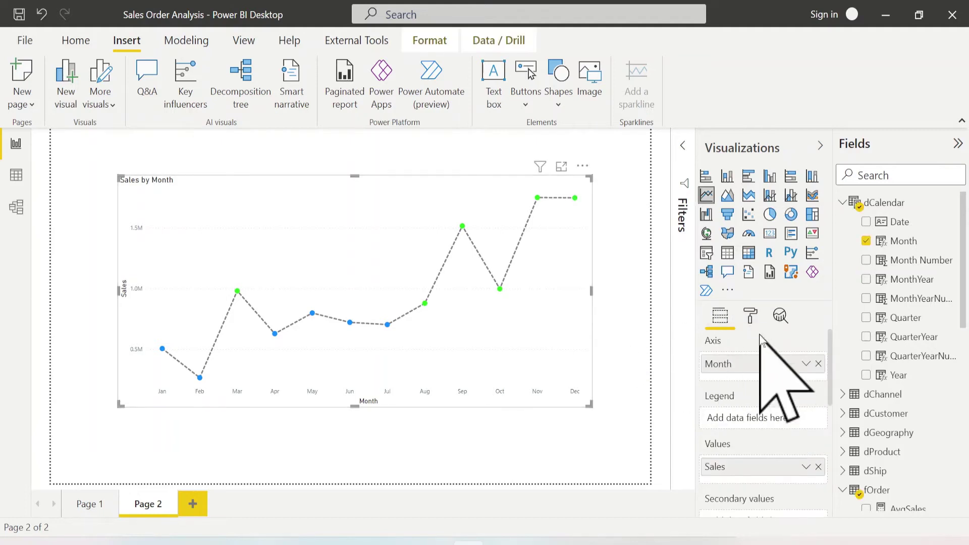
scroll(788, 444, down, 3)
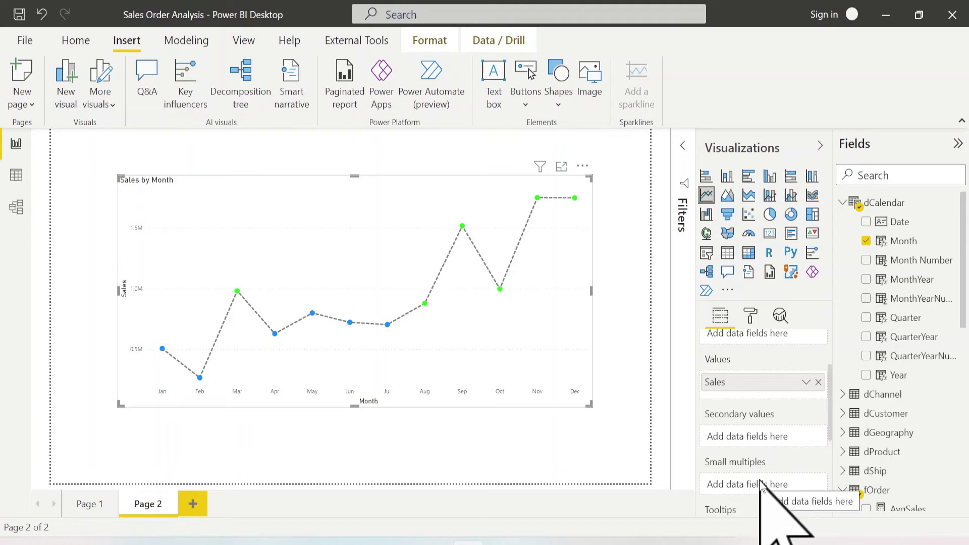
scroll(869, 409, down, 4)
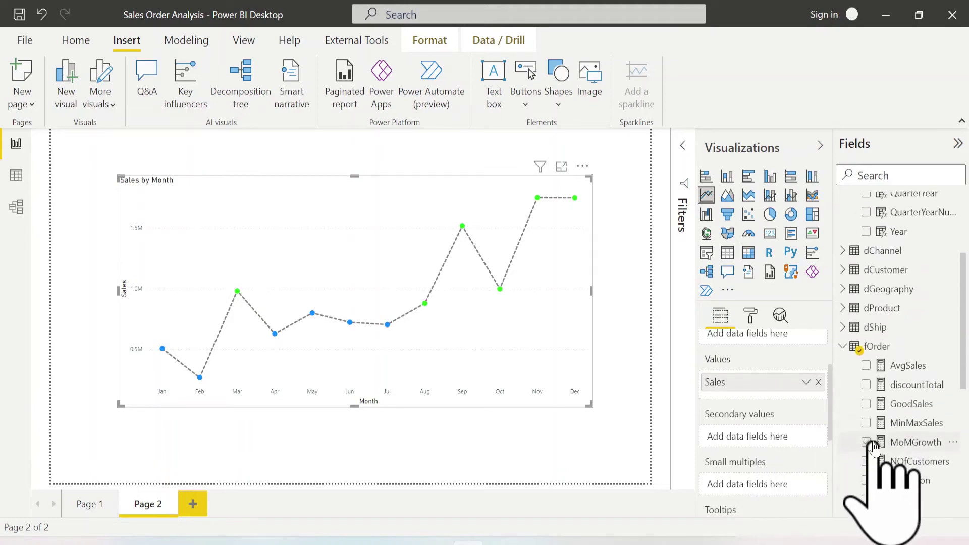
click(859, 291)
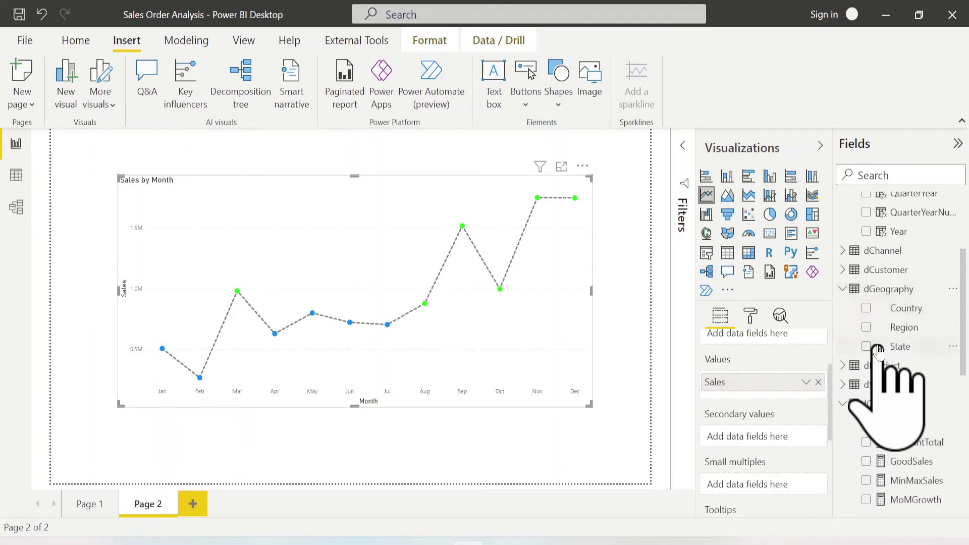
drag(904, 346, 776, 479)
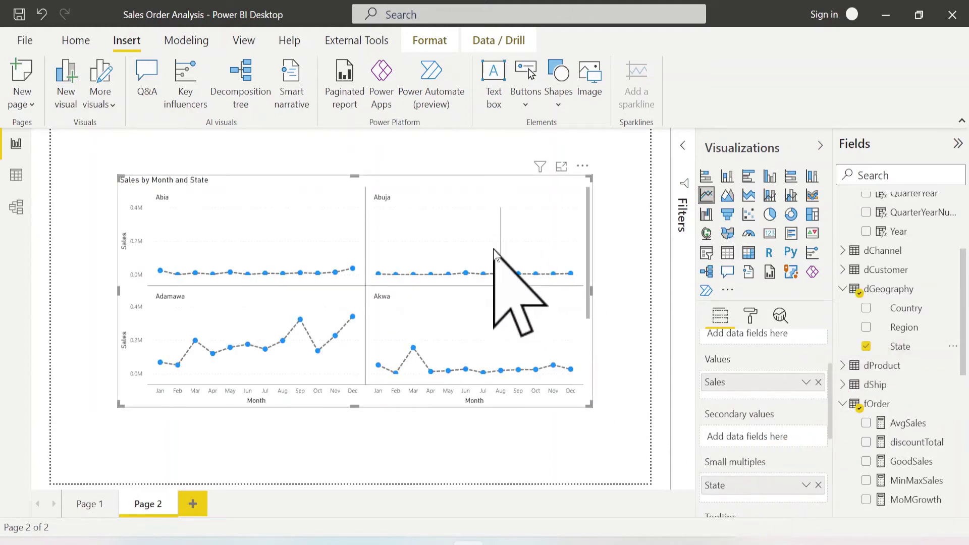
drag(589, 404, 626, 443)
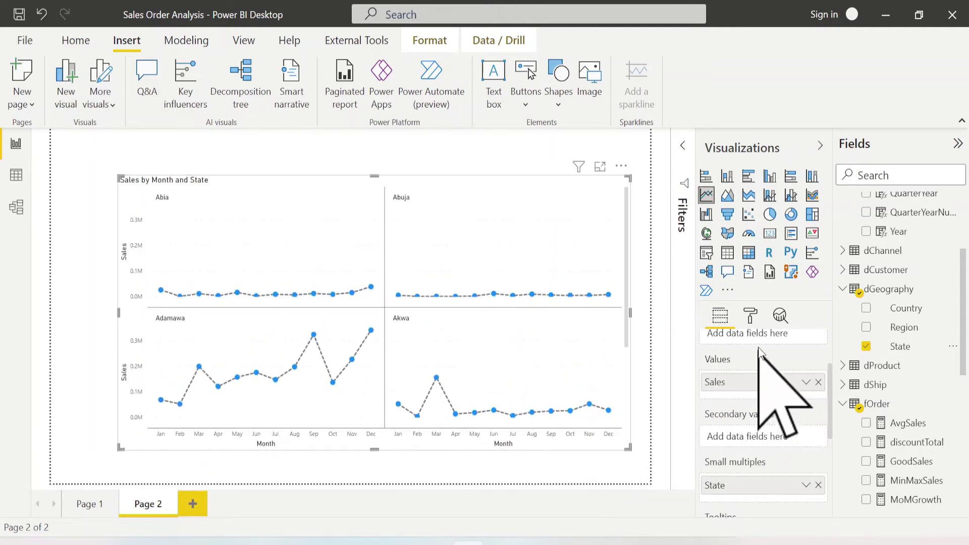
Set the small multiples grid layout to 5 rows and 5 columns
click(751, 315)
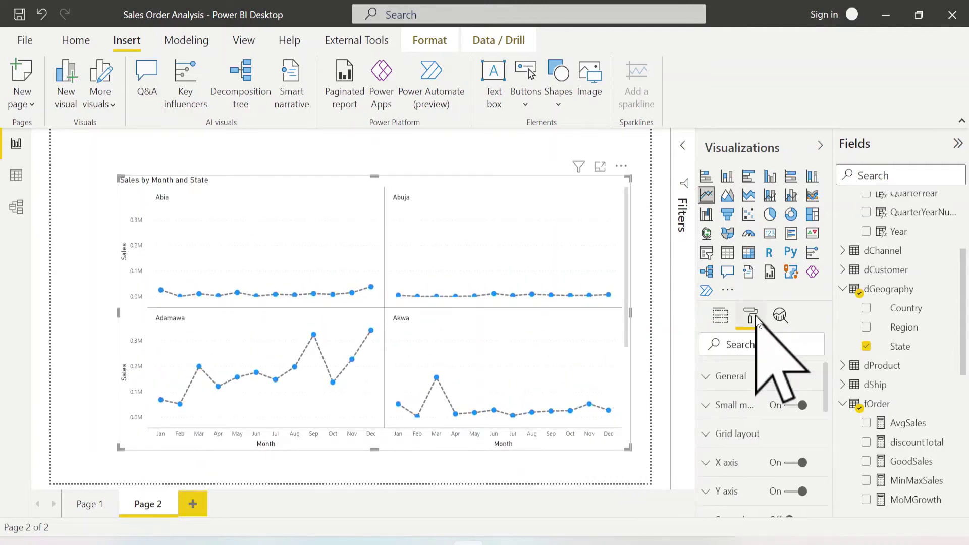
click(736, 435)
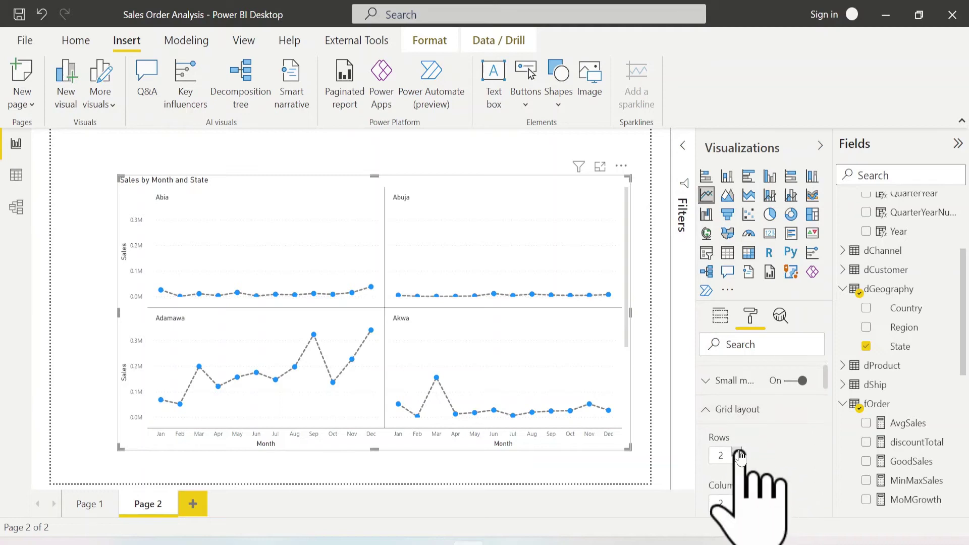
click(739, 456)
click(740, 456)
scroll(748, 444, down, 1)
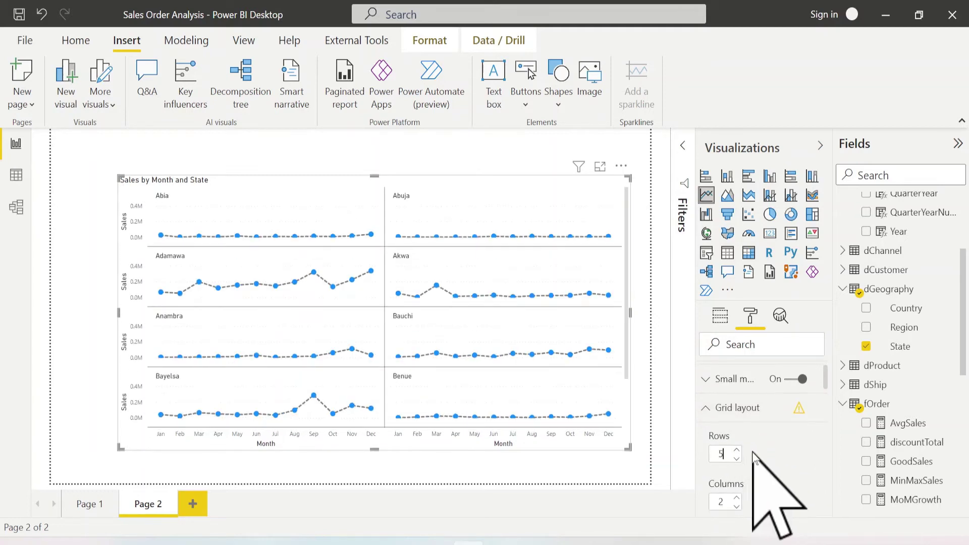
click(737, 451)
click(737, 451)
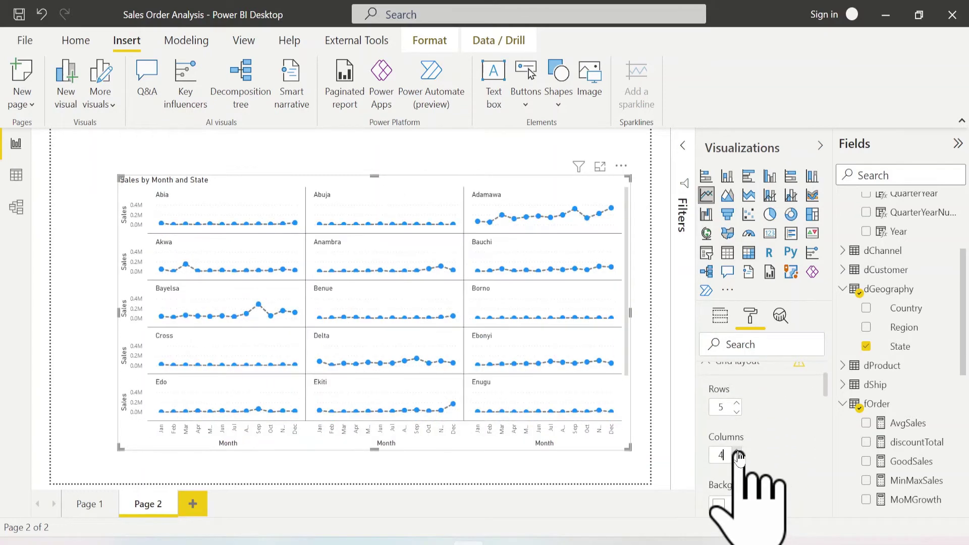
Enlarge the small multiples visual to fill nearly the whole report page and look through all the state charts
drag(121, 179, 51, 130)
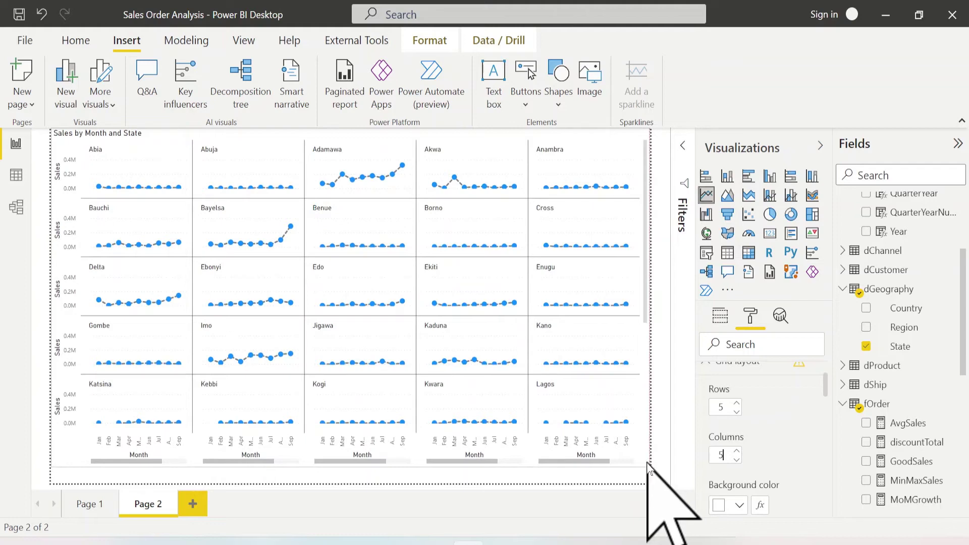
scroll(487, 292, down, 3)
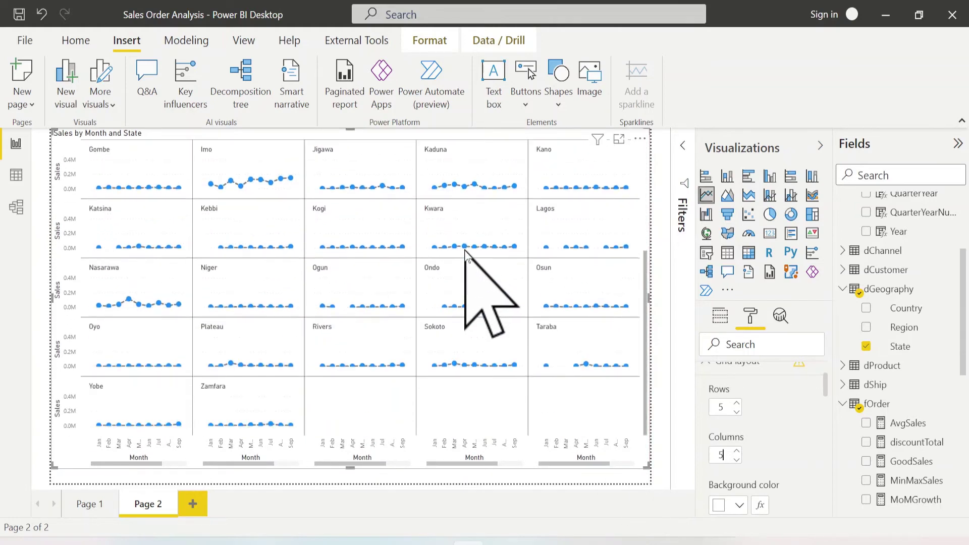
scroll(469, 263, up, 3)
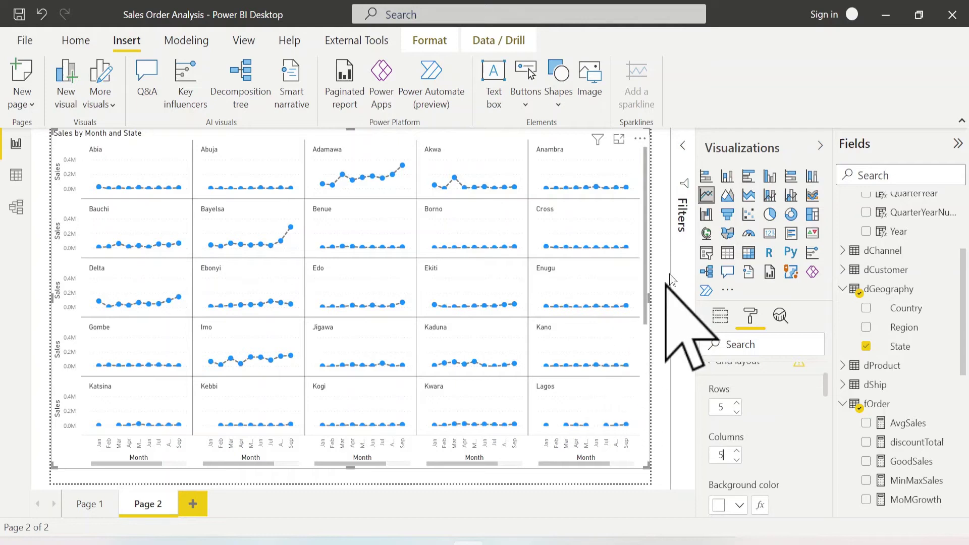
Change the visual to a clustered column chart and lower the data color rules' threshold, with the blue rule ending below 50000
click(771, 176)
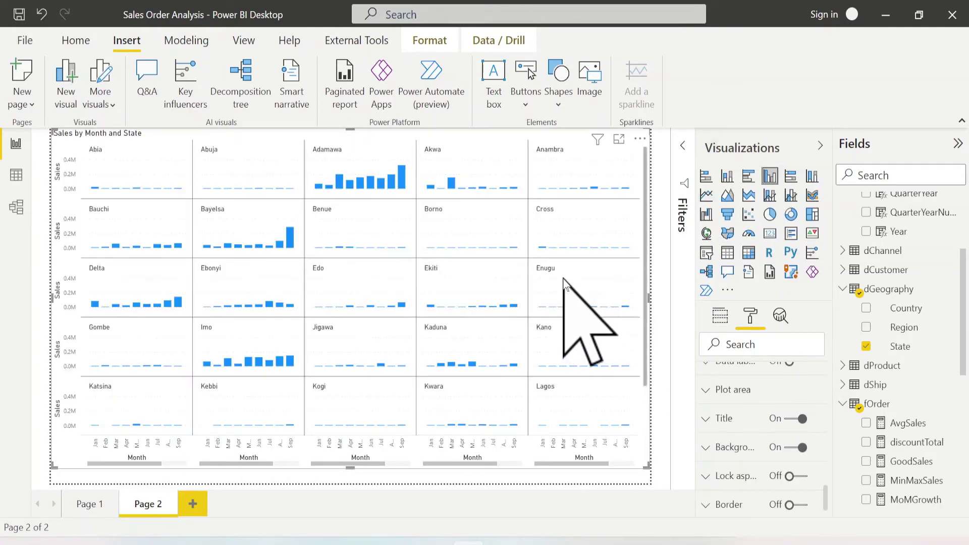
scroll(768, 484, down, 2)
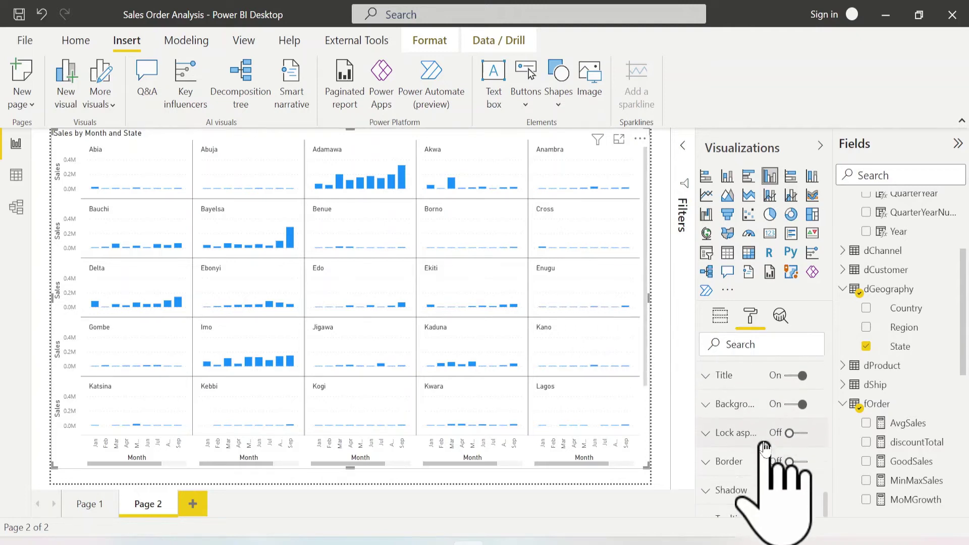
scroll(768, 493, up, 3)
scroll(775, 412, up, 1)
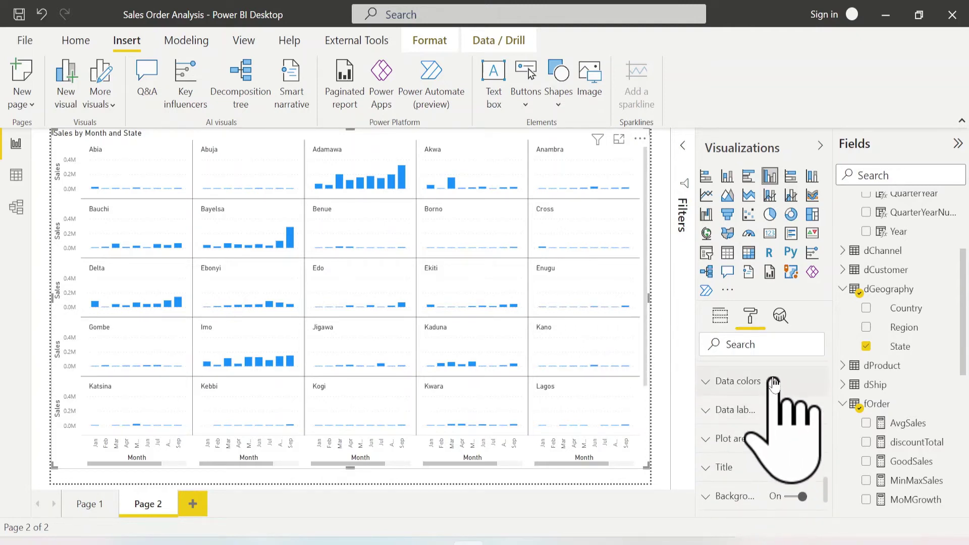
click(772, 381)
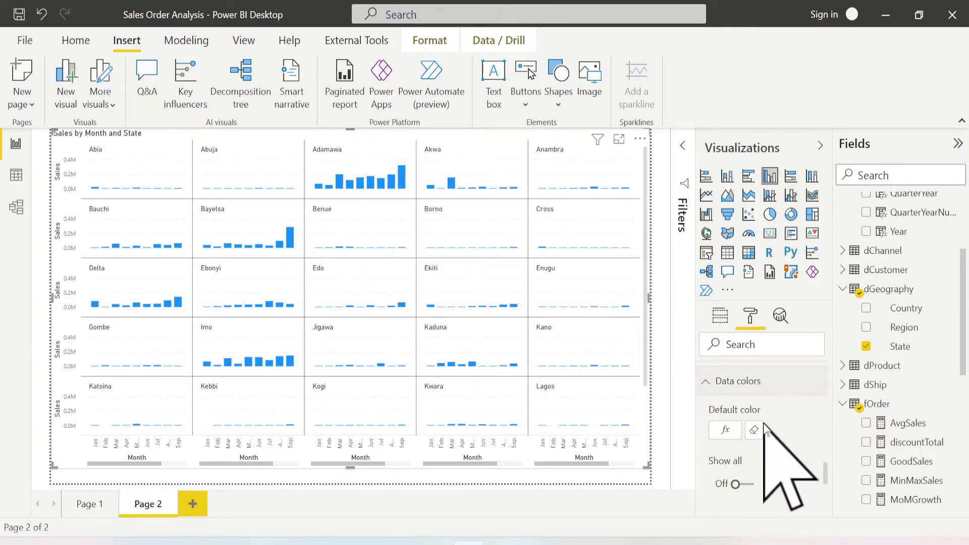
click(726, 430)
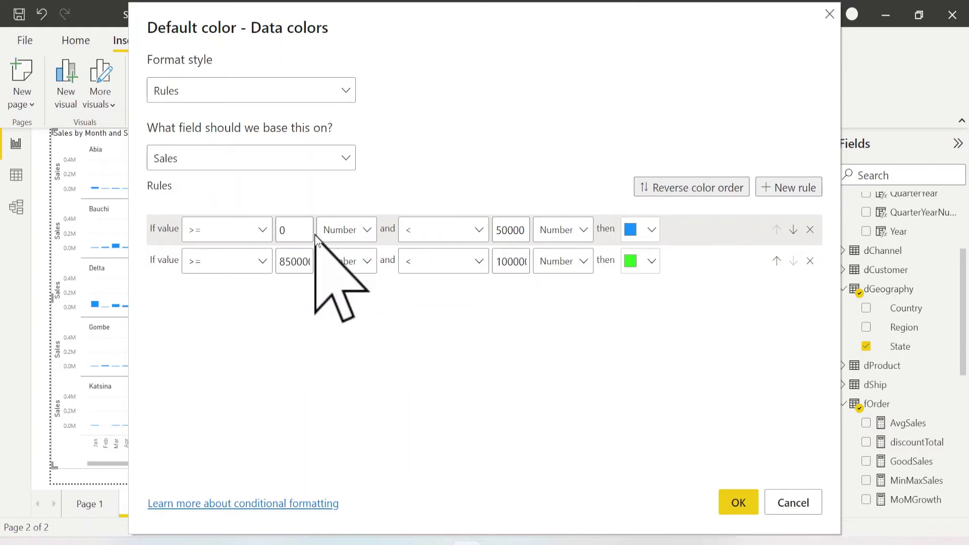
click(739, 502)
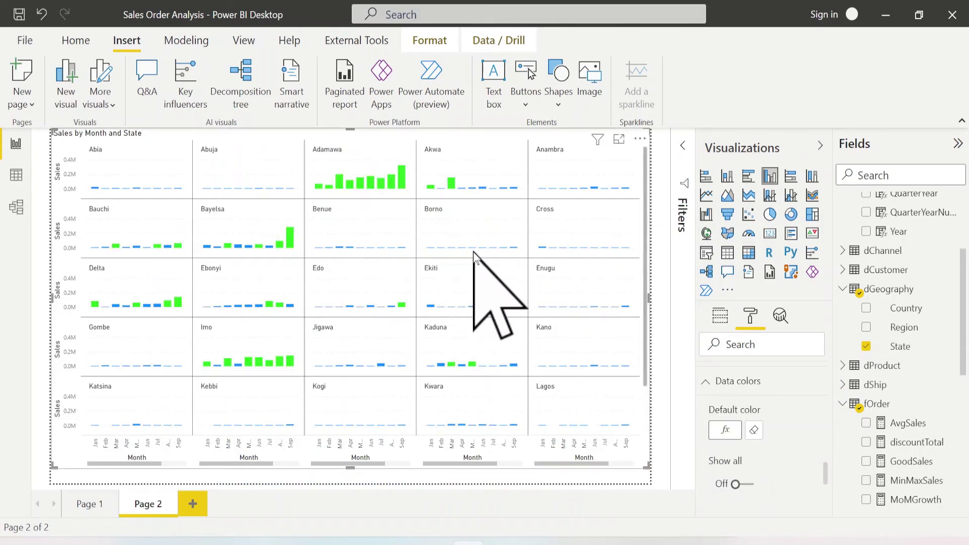
scroll(474, 253, down, 5)
scroll(467, 257, up, 5)
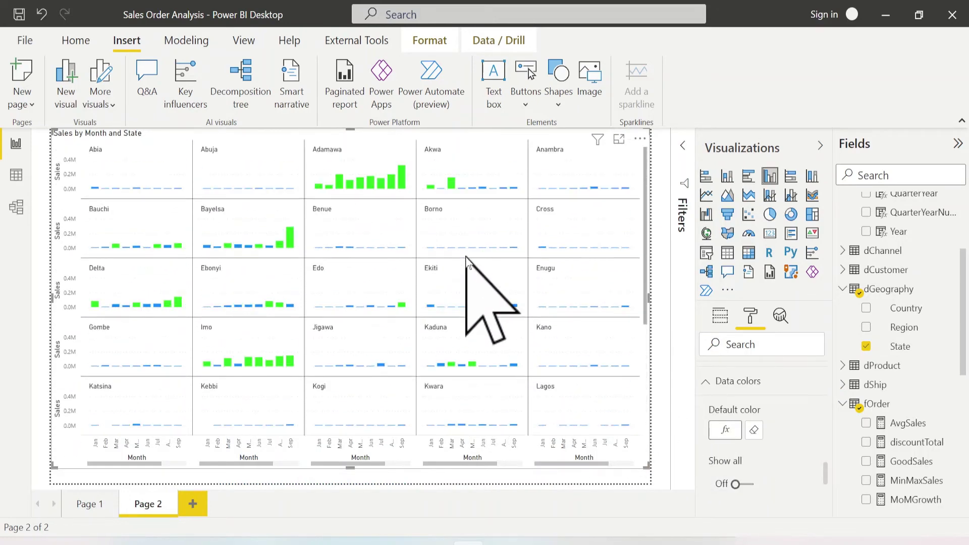
Filter the small multiples visual to the top 25 states by Sales with a Top N filter on State
scroll(479, 283, down, 5)
scroll(510, 278, up, 5)
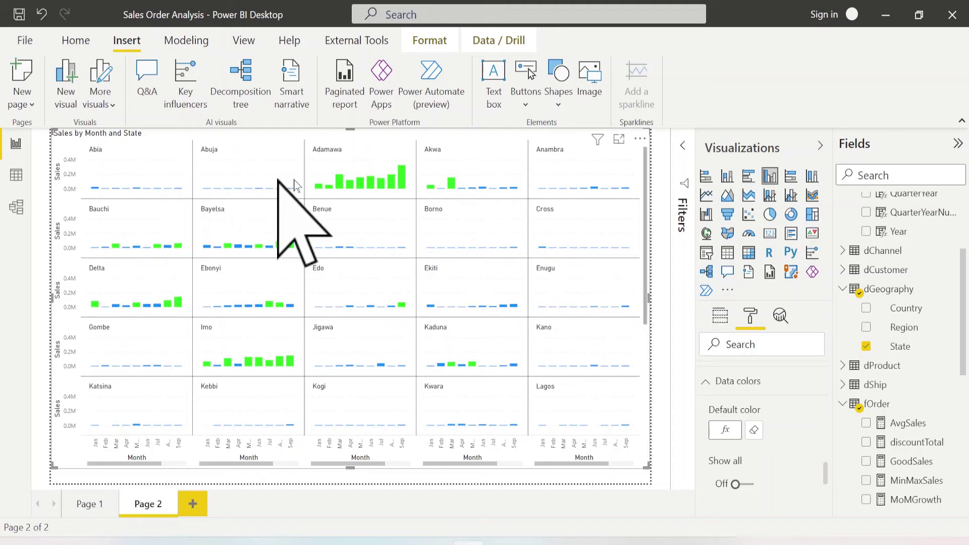
click(683, 147)
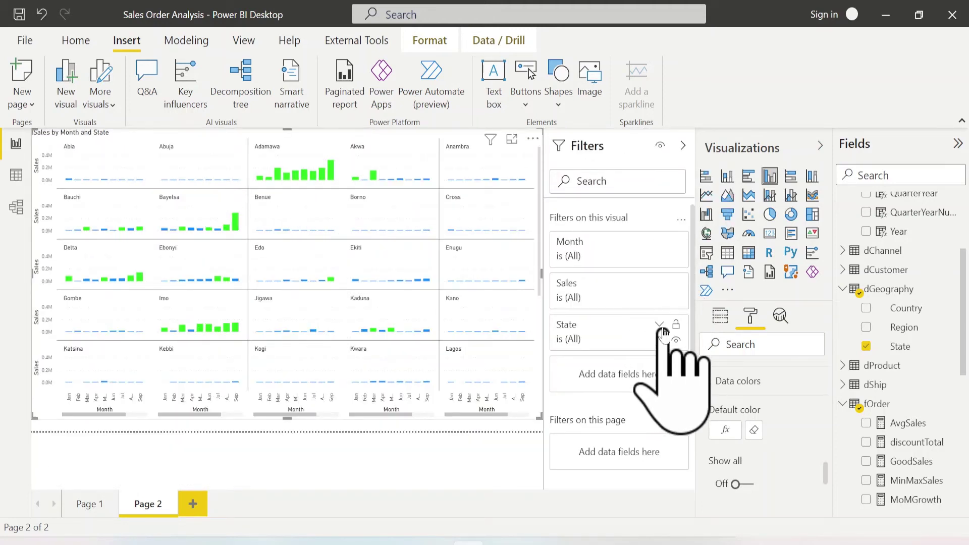
click(660, 326)
click(672, 380)
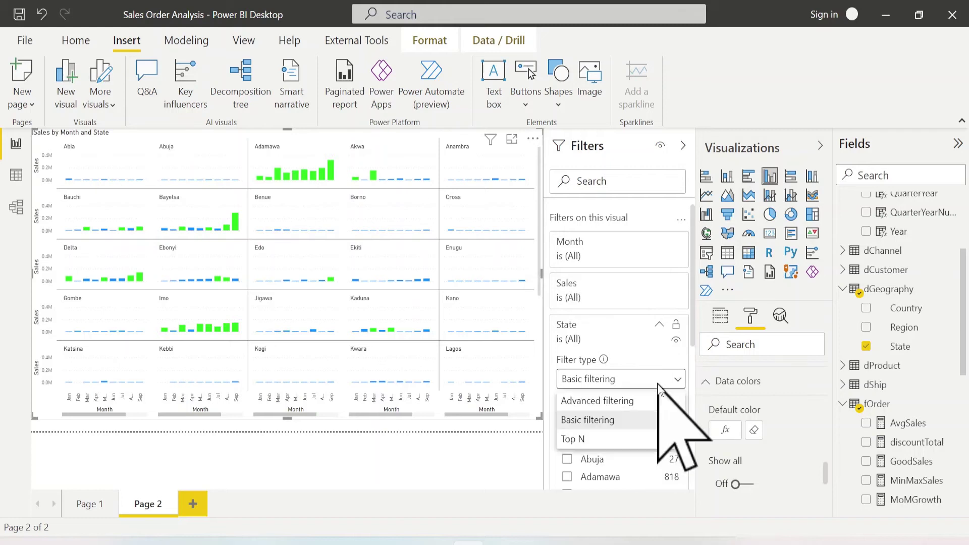
click(619, 441)
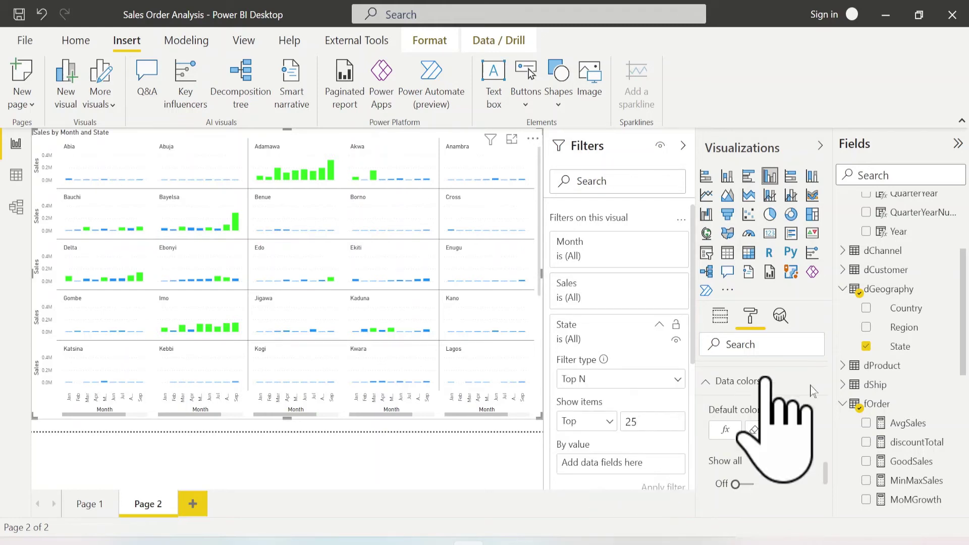
scroll(924, 434, down, 4)
drag(917, 392, 650, 469)
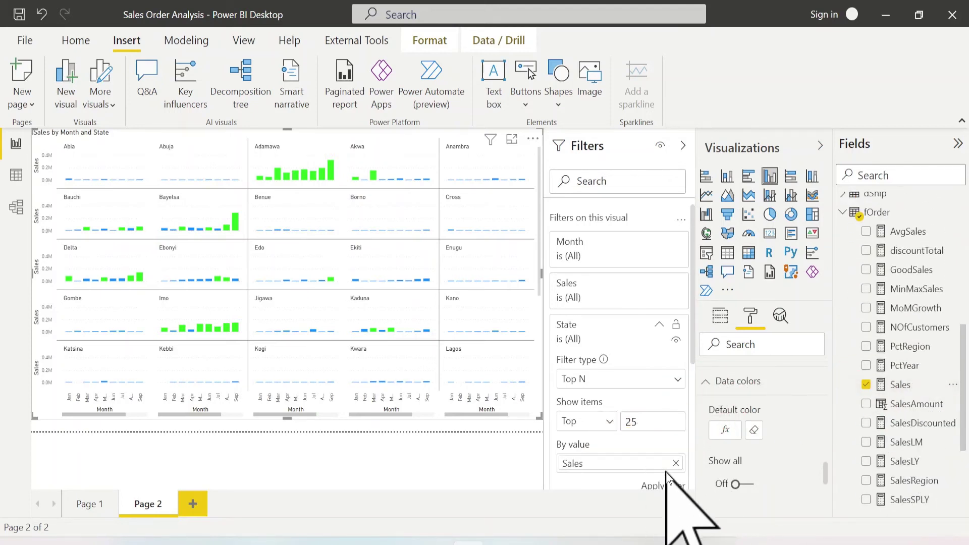
click(665, 486)
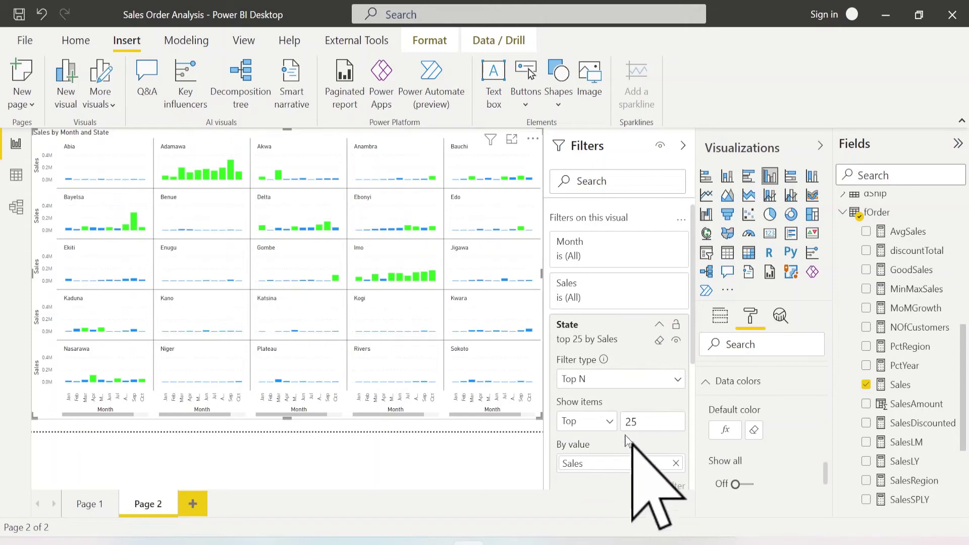
Make more room for the report canvas and change the small multiples visual back to a line chart
click(682, 147)
click(820, 146)
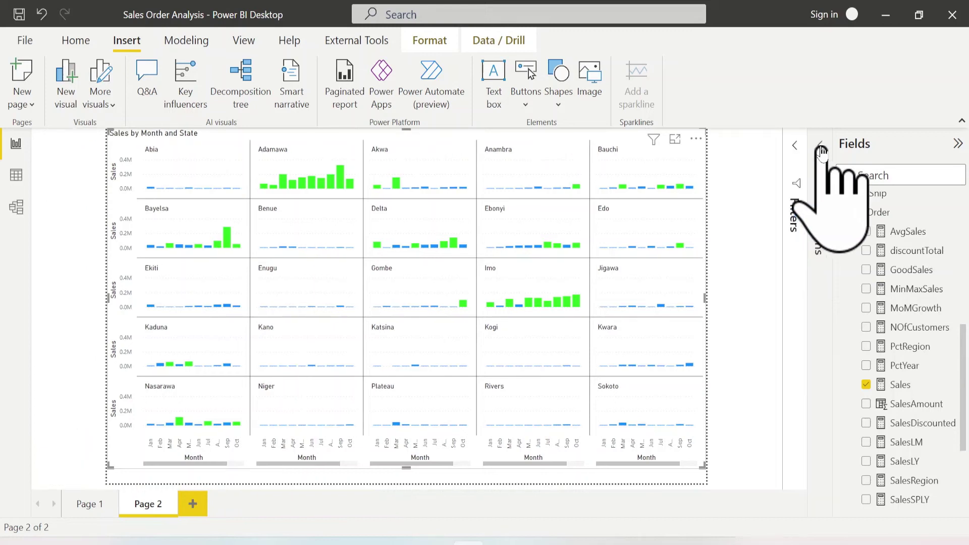
click(958, 145)
click(940, 147)
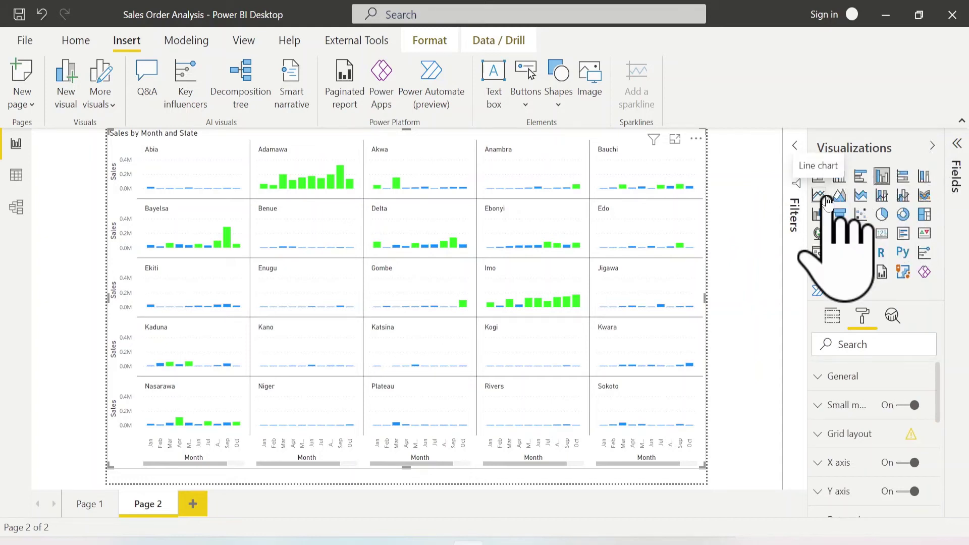
click(823, 197)
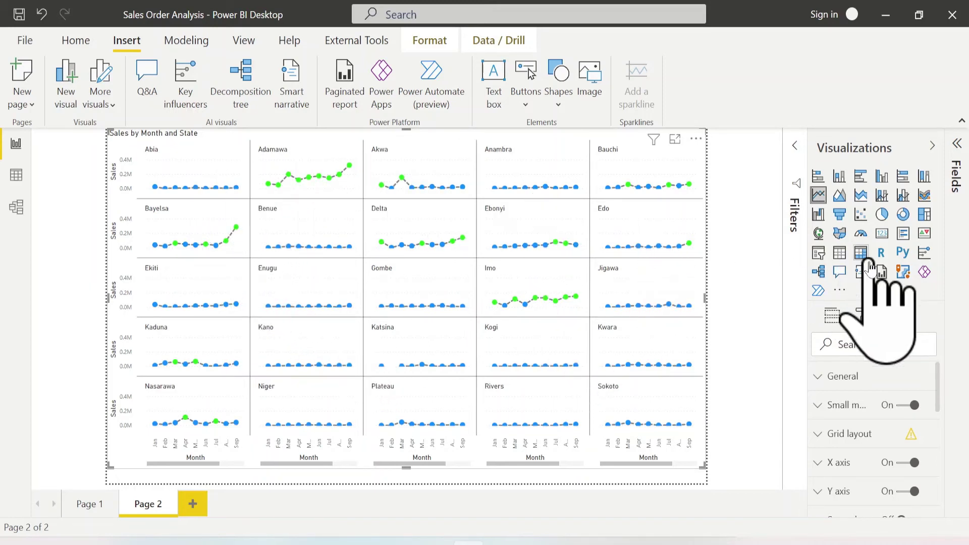
Set the gridlines between the small multiples to None in the grid layout settings
click(864, 438)
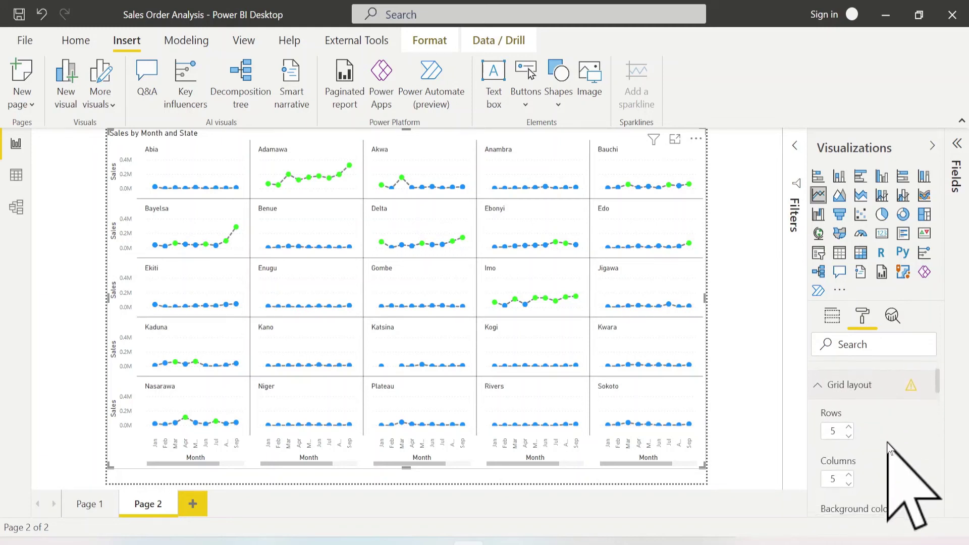
scroll(890, 447, down, 2)
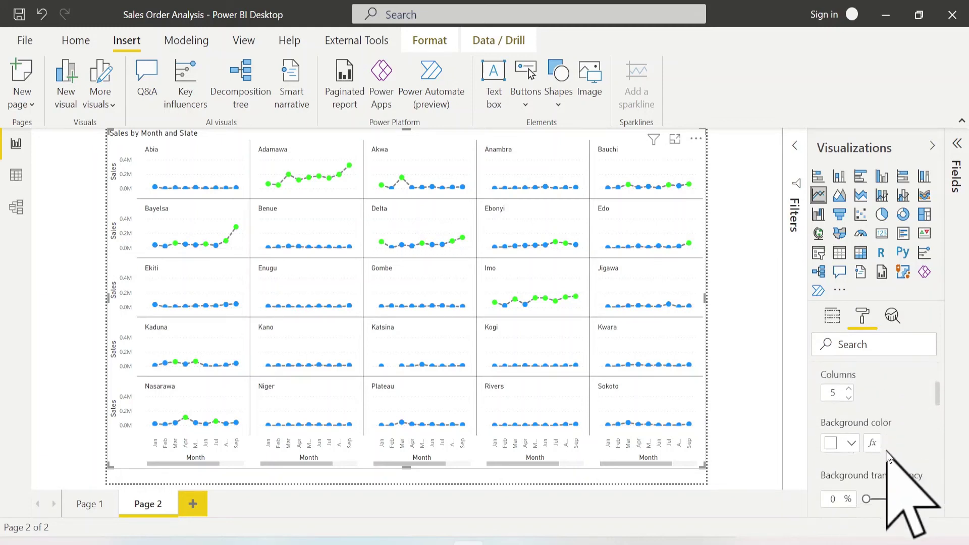
scroll(889, 454, down, 3)
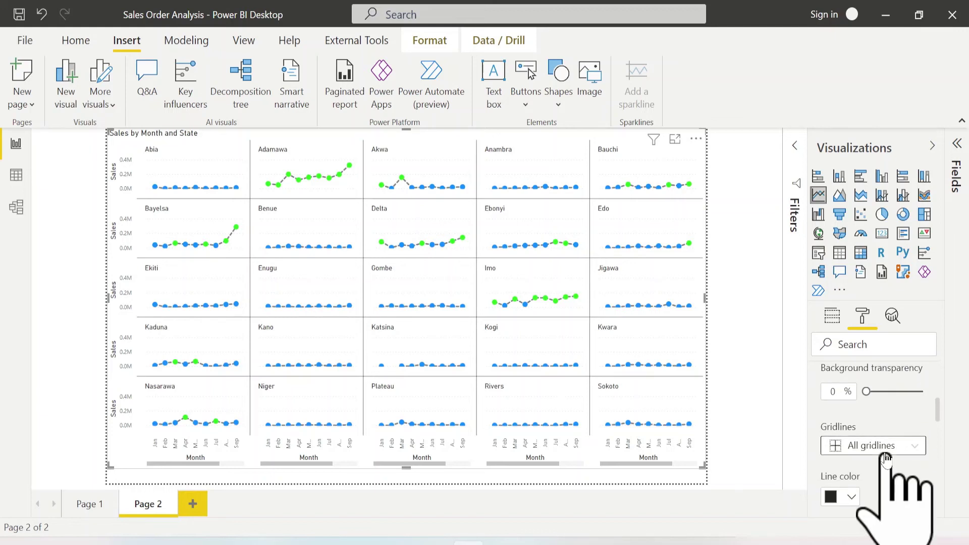
click(887, 451)
click(860, 419)
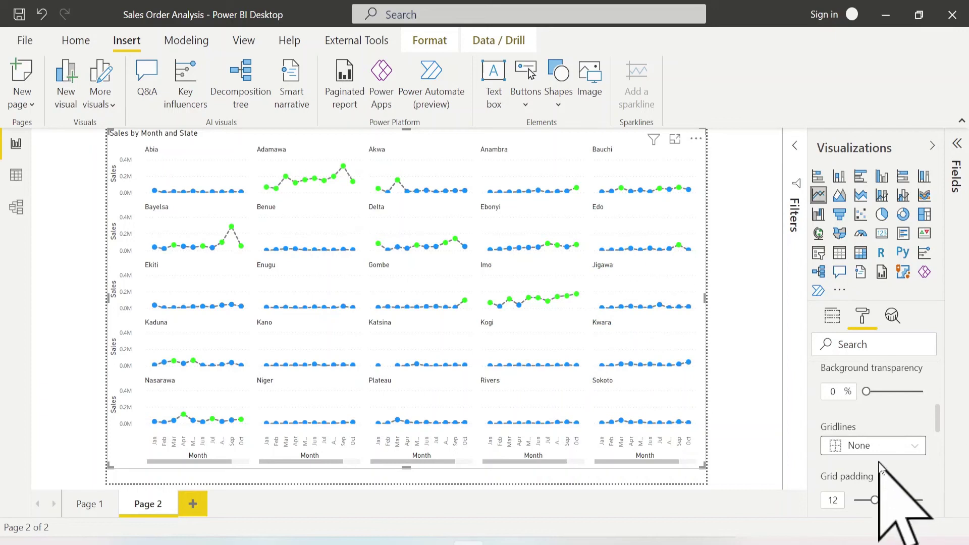
scroll(880, 467, down, 2)
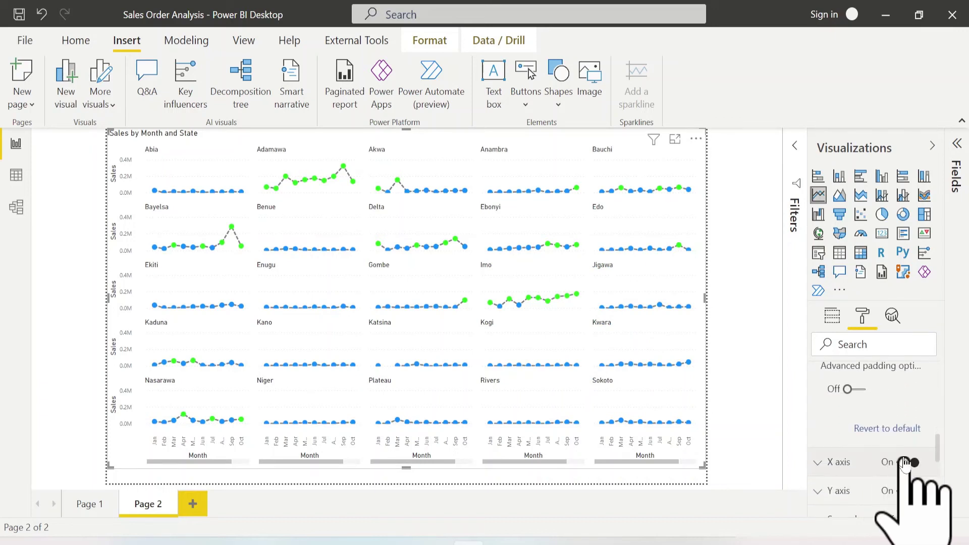
Format the small multiple titles at 13 pt, centered, with a dark gray font color
scroll(905, 463, up, 2)
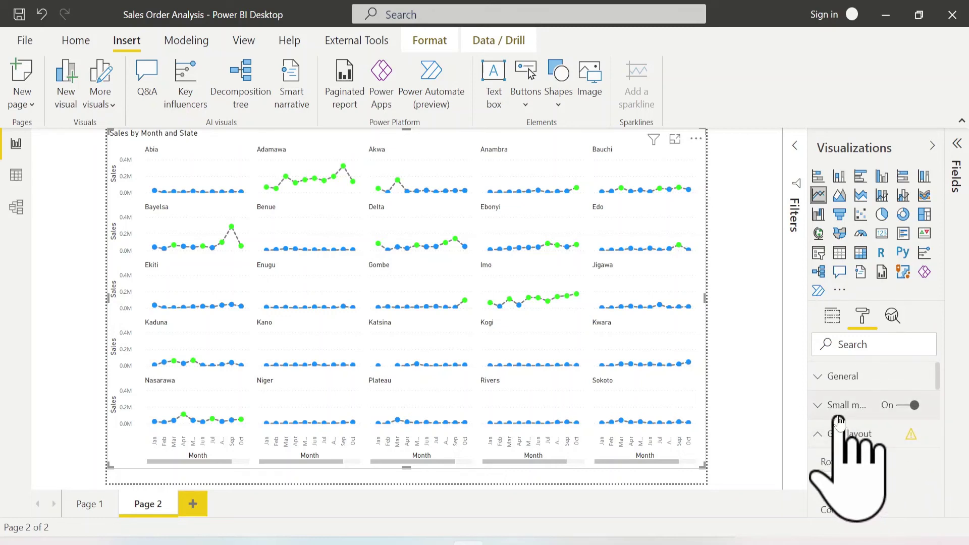
click(838, 419)
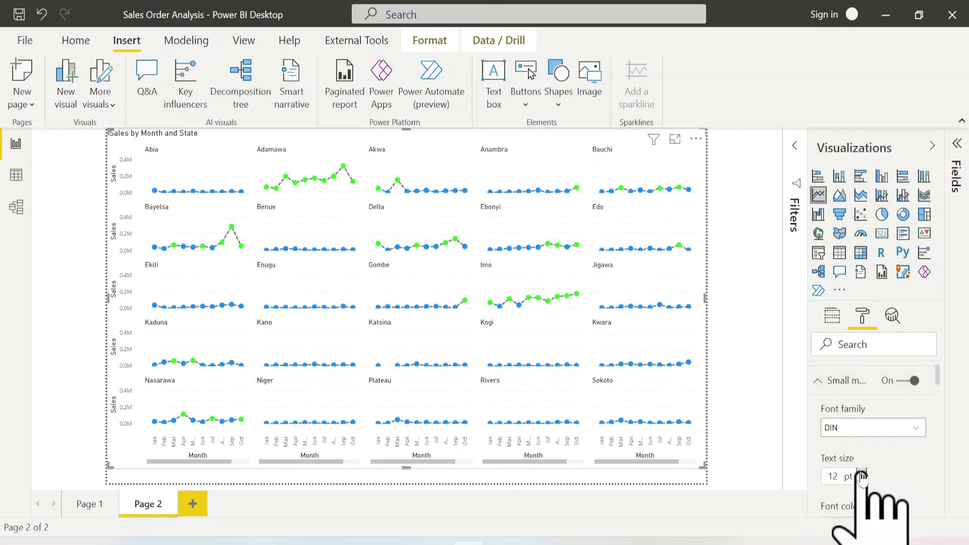
click(861, 473)
scroll(859, 485, down, 2)
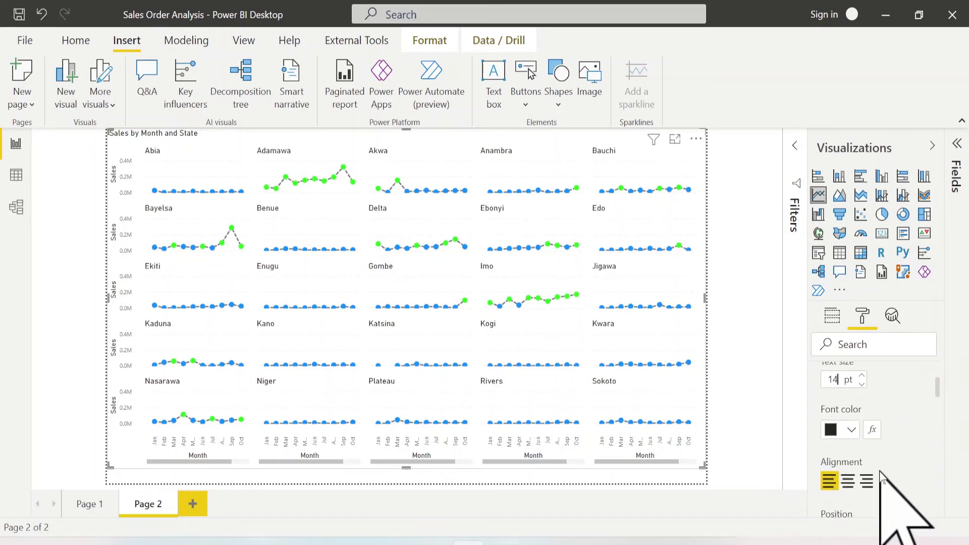
click(848, 482)
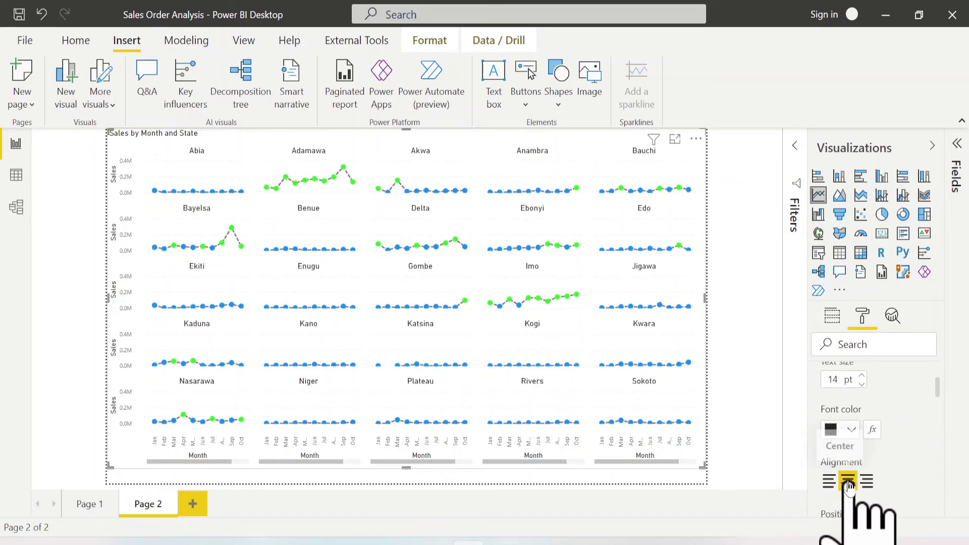
click(852, 429)
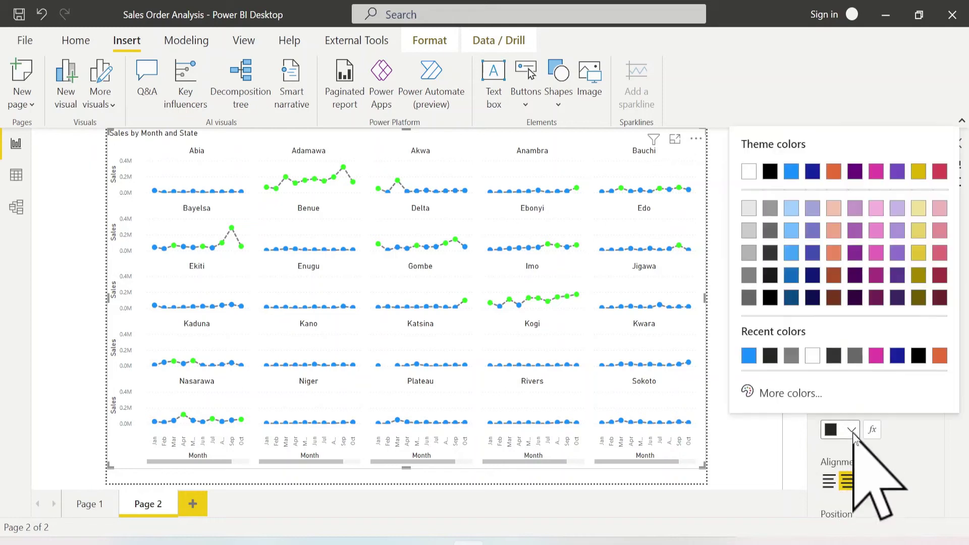
click(749, 299)
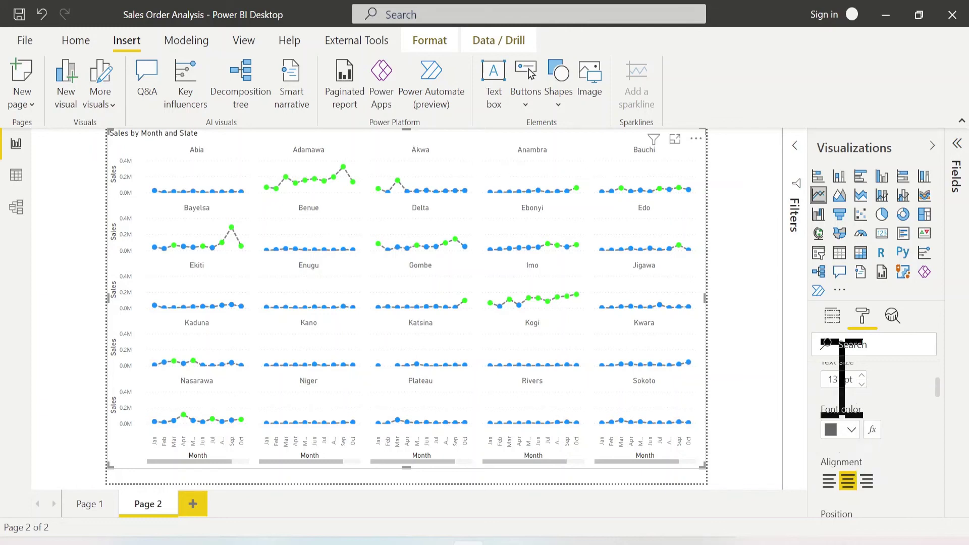
click(714, 296)
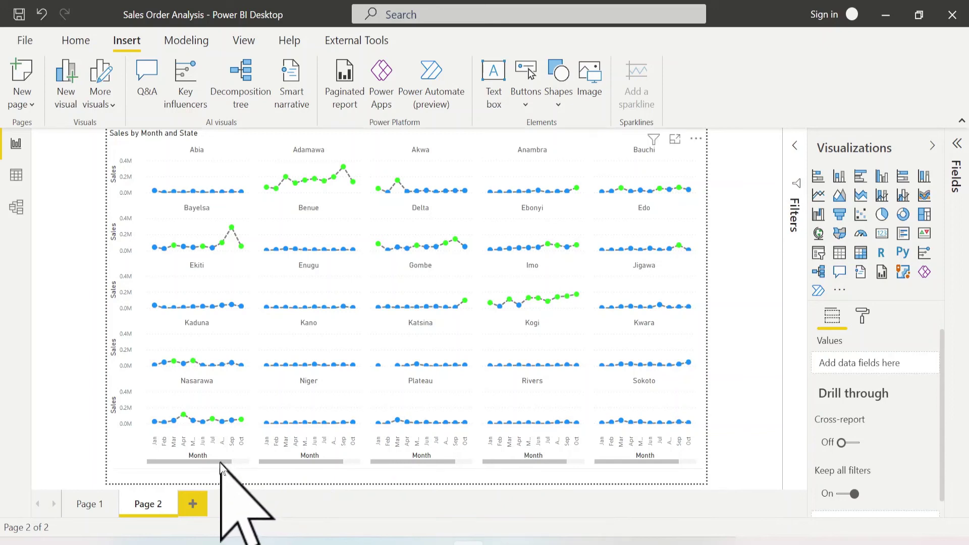
Set the report page size to Custom with a width of 2000 pixels
drag(225, 461, 201, 462)
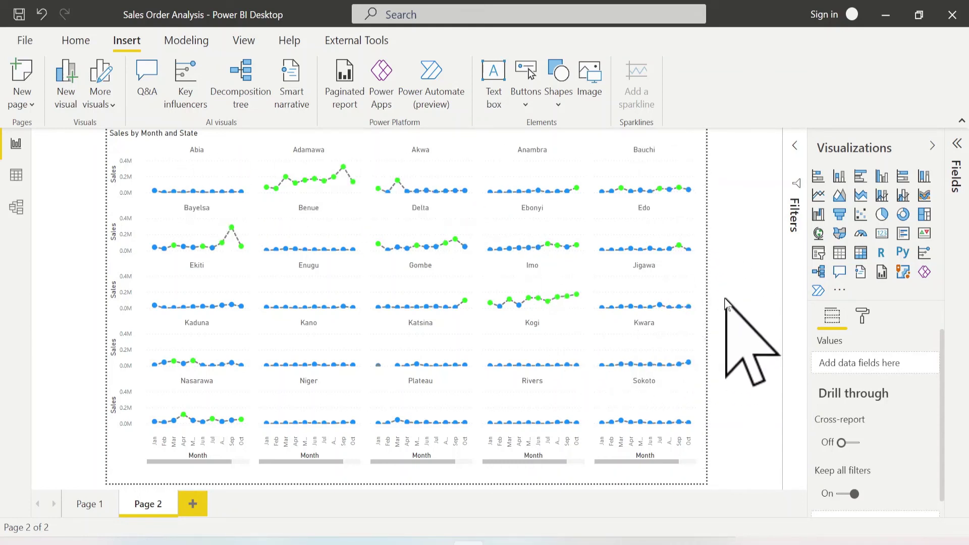
click(863, 317)
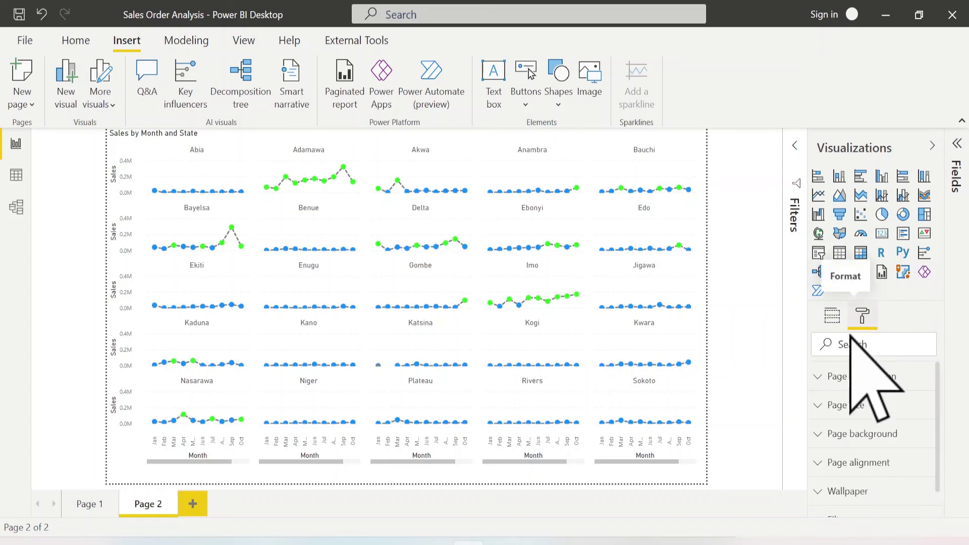
click(847, 405)
scroll(927, 444, down, 1)
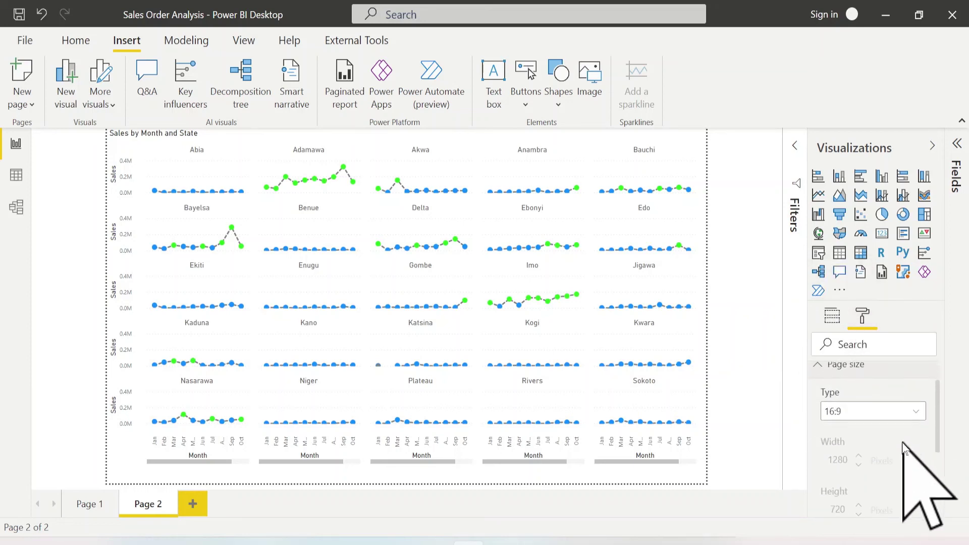
click(917, 404)
click(866, 494)
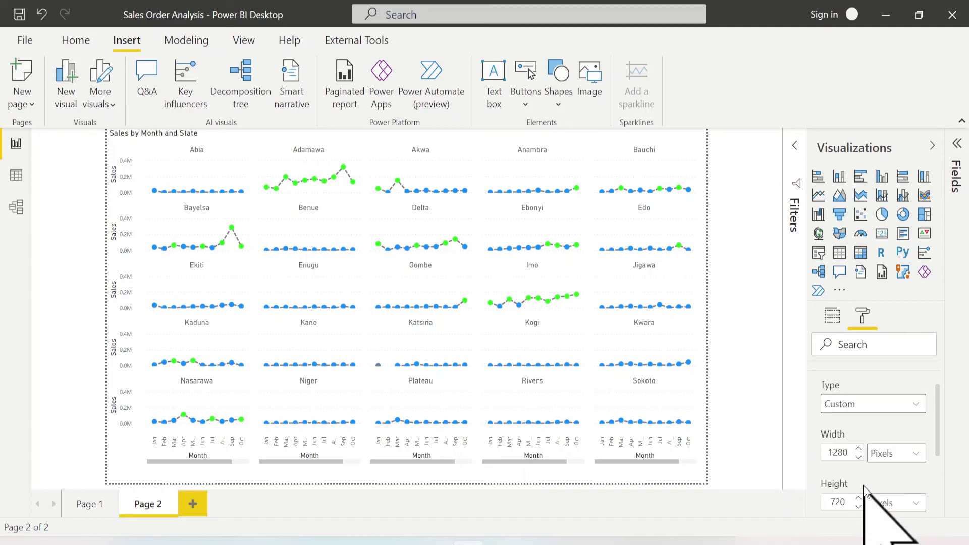
click(859, 457)
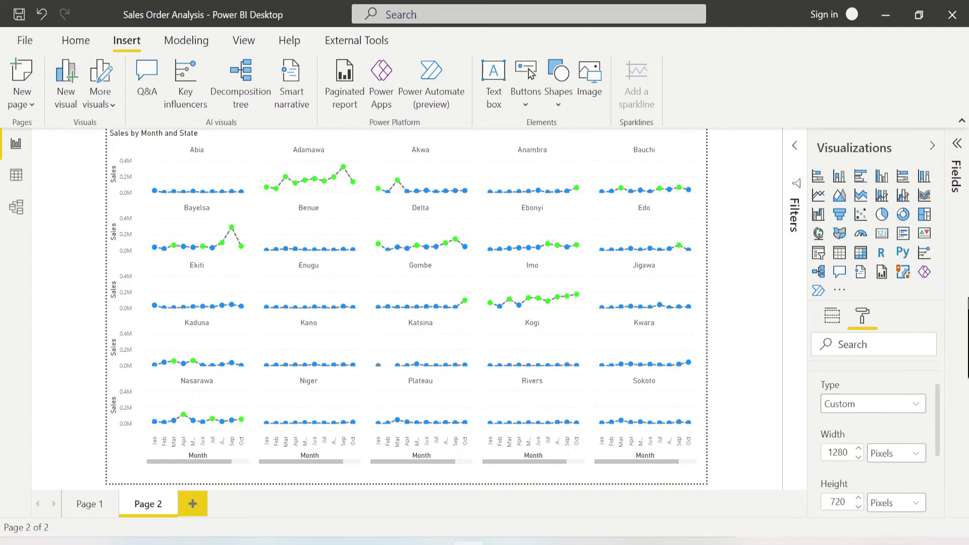
key(BackSpace)
key(BackSpace)
key(BackSpace)
text(2)
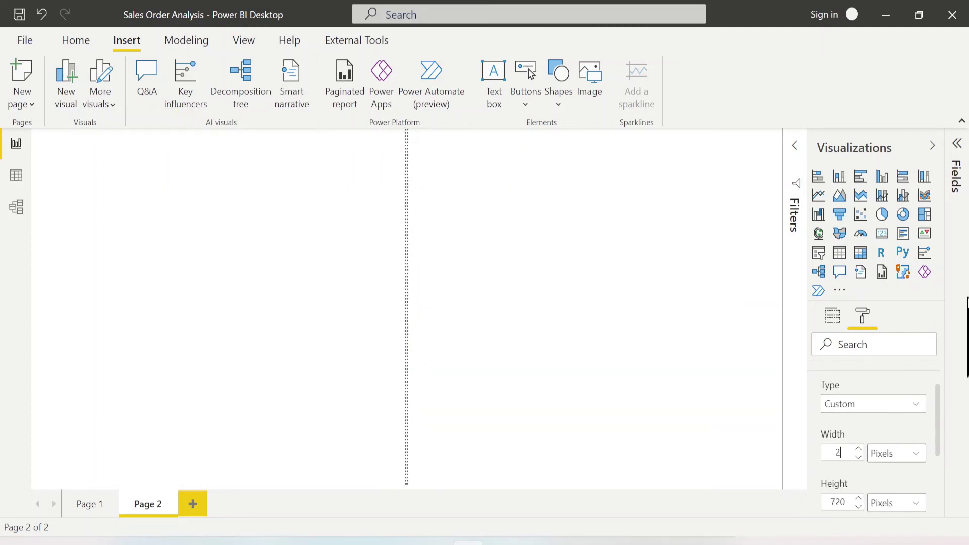
text(000)
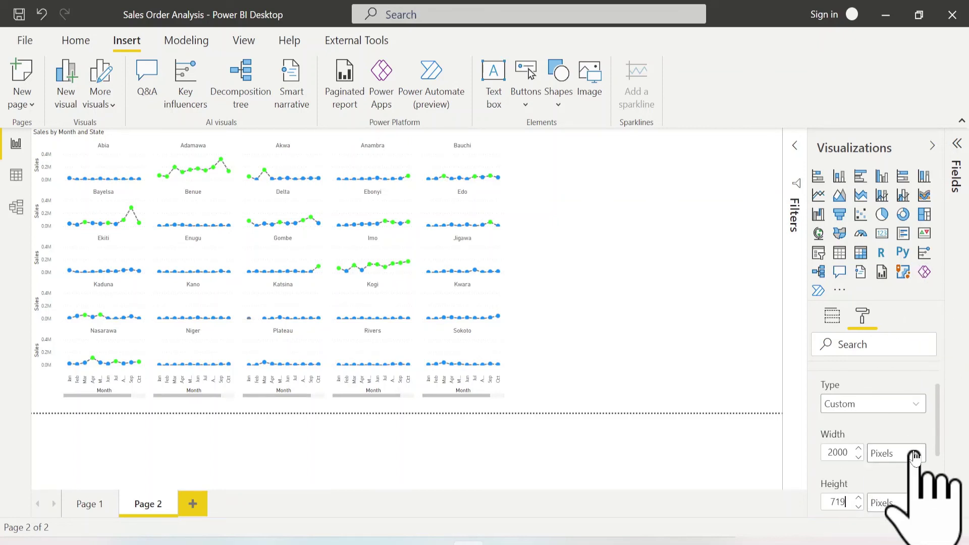
Set the custom page height to 1000 pixels
key(BackSpace)
key(BackSpace)
key(BackSpace)
text(1000)
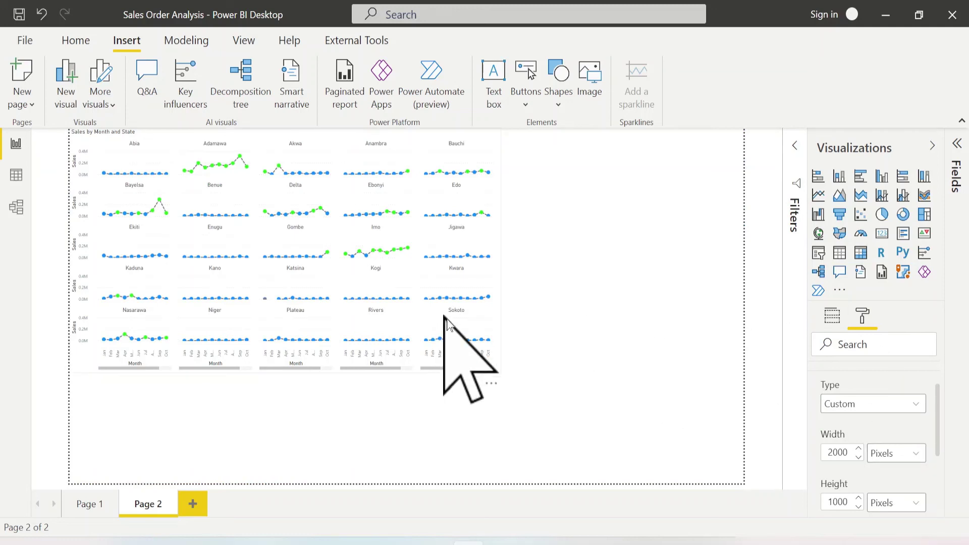
Enlarge the small multiples visual to fill nearly the whole resized report page
click(445, 317)
drag(499, 374, 740, 477)
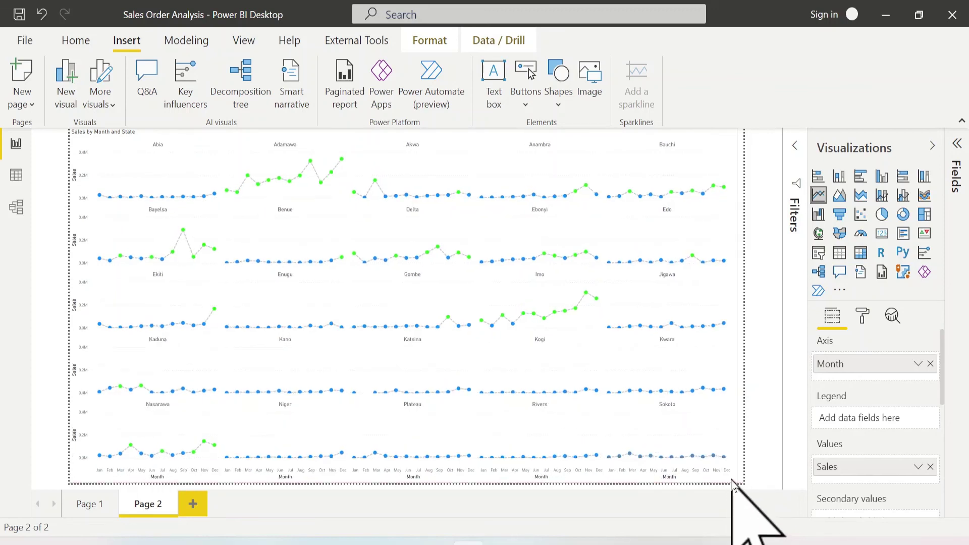
click(773, 420)
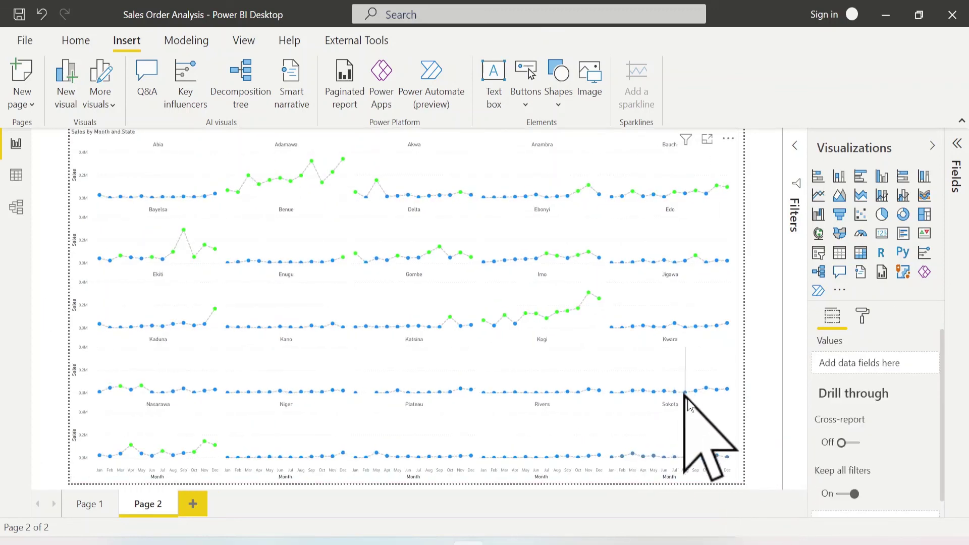
click(736, 483)
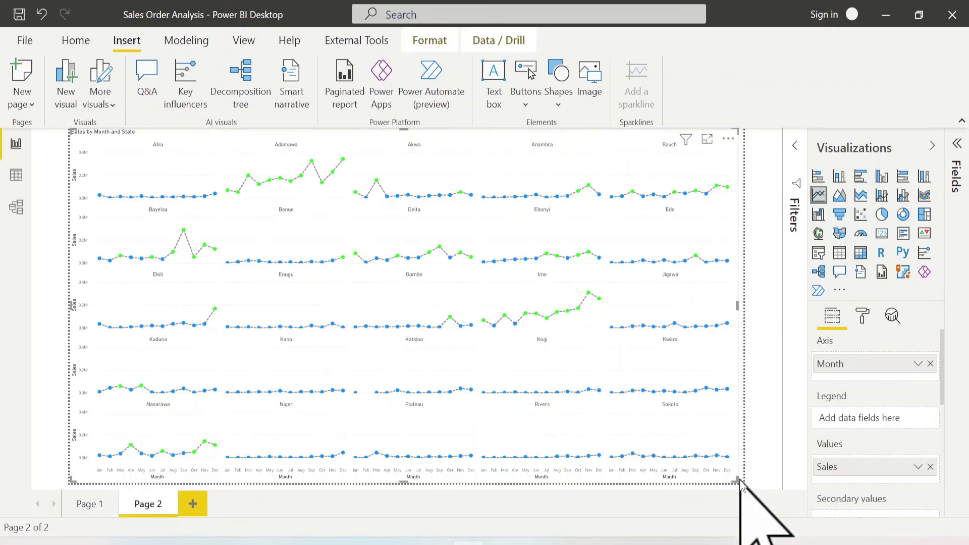
click(741, 483)
click(733, 473)
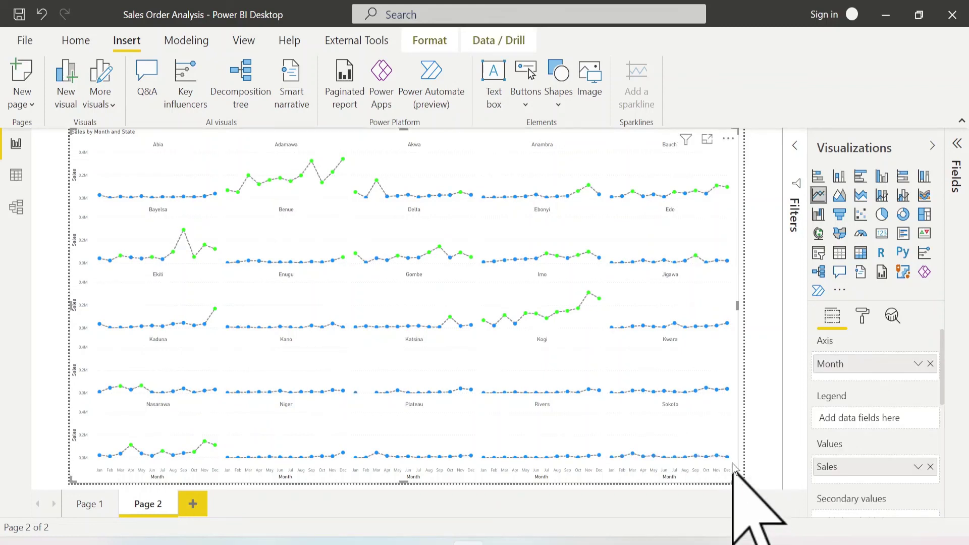
Make more room for the canvas and examine monthly sales of individual states such as Akwa, Abia and Kano
click(945, 149)
click(834, 211)
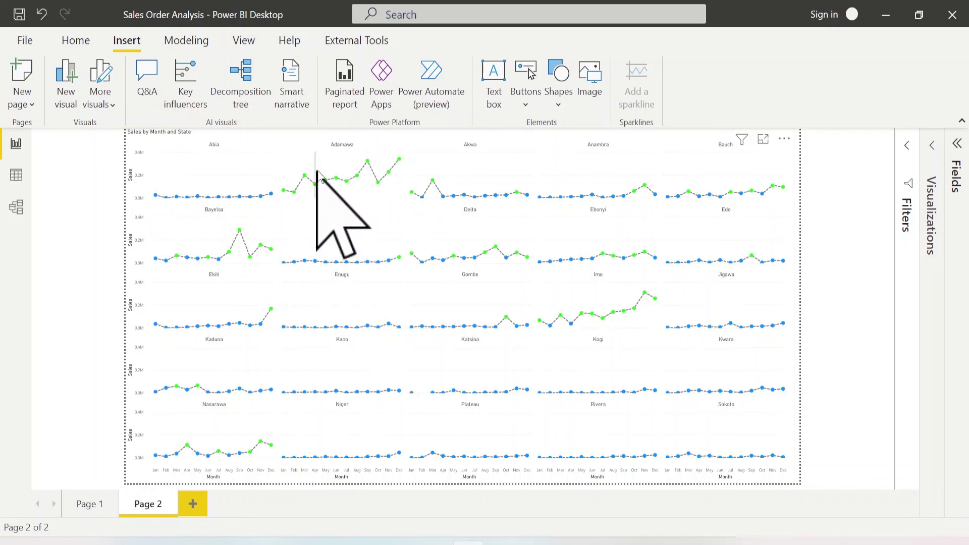
click(412, 191)
click(434, 185)
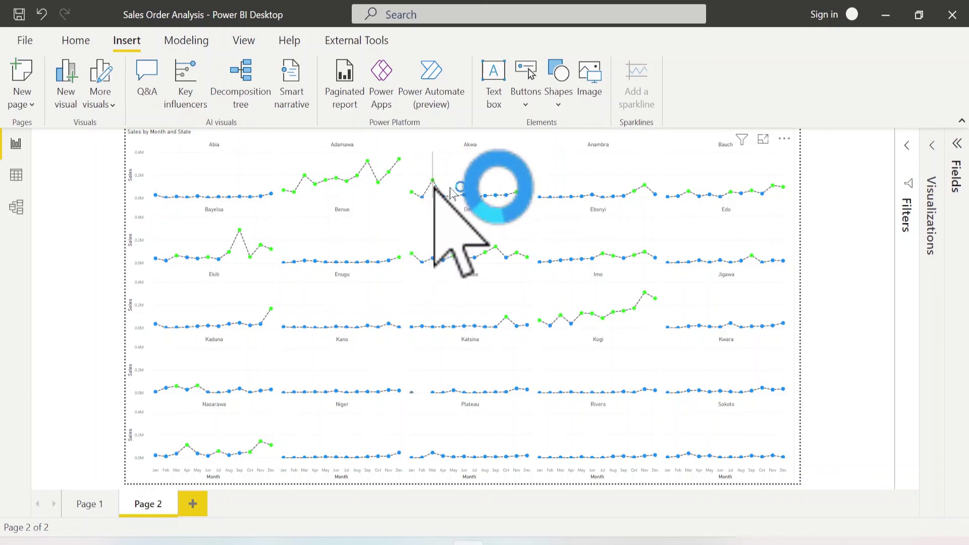
mouse_move(633, 196)
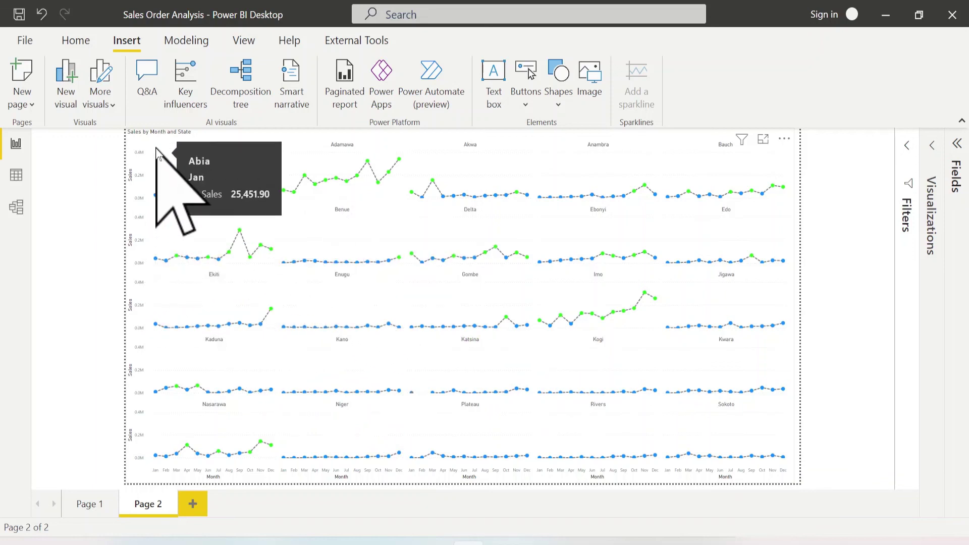
click(156, 164)
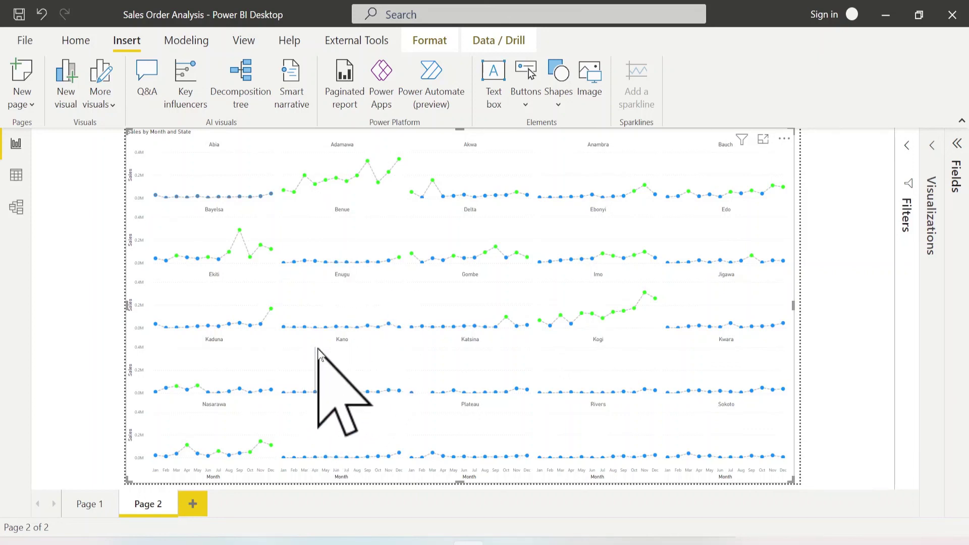
mouse_move(318, 350)
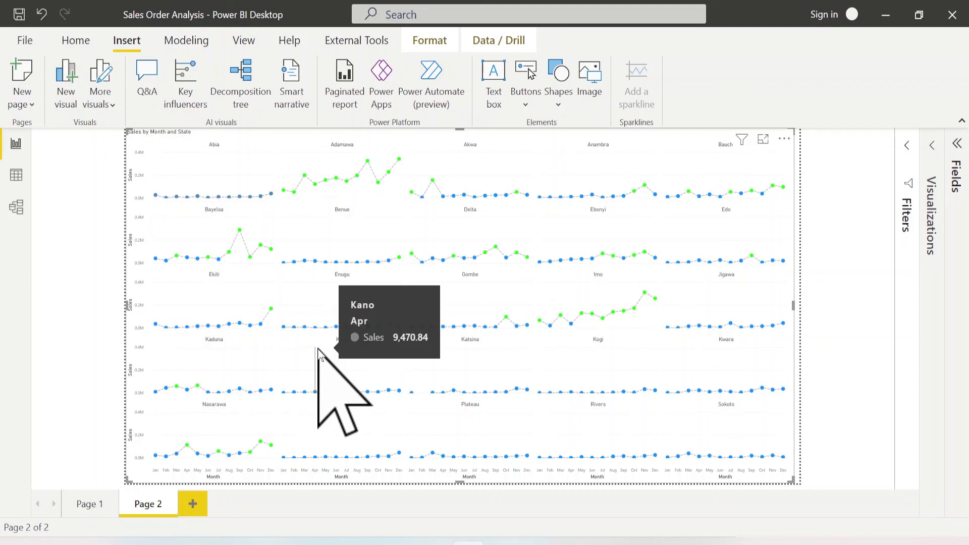